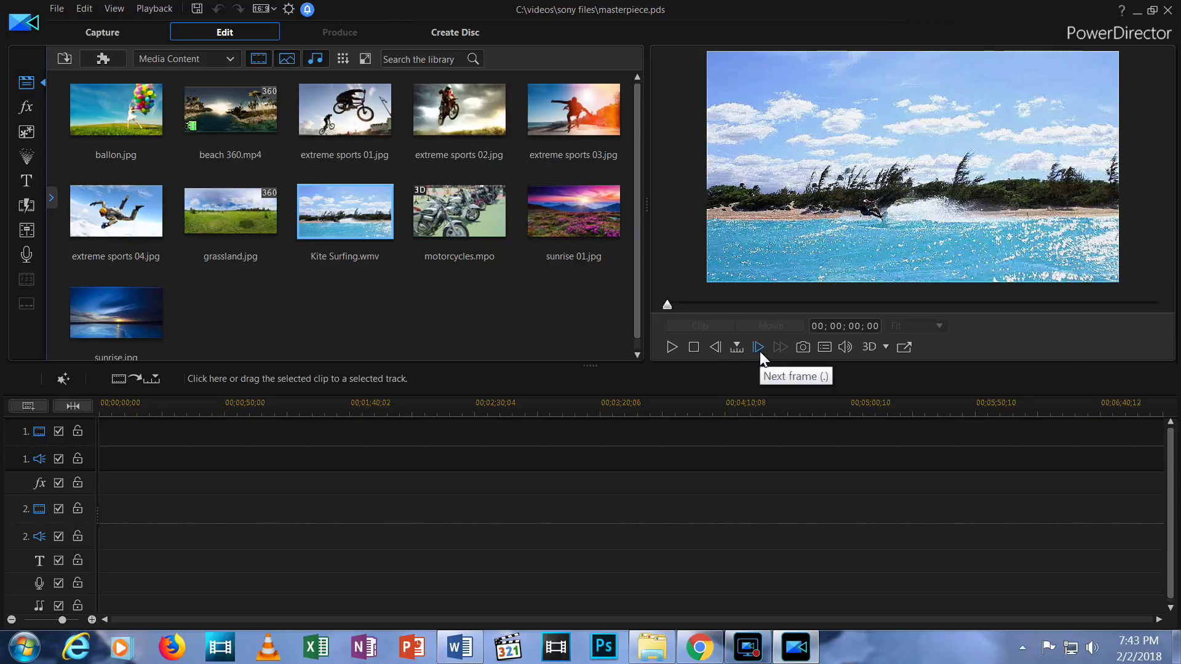
# Step the Kite Surfing preview forward eight single frames from the clip start.
pyautogui.click(759, 352)
pyautogui.click(758, 350)
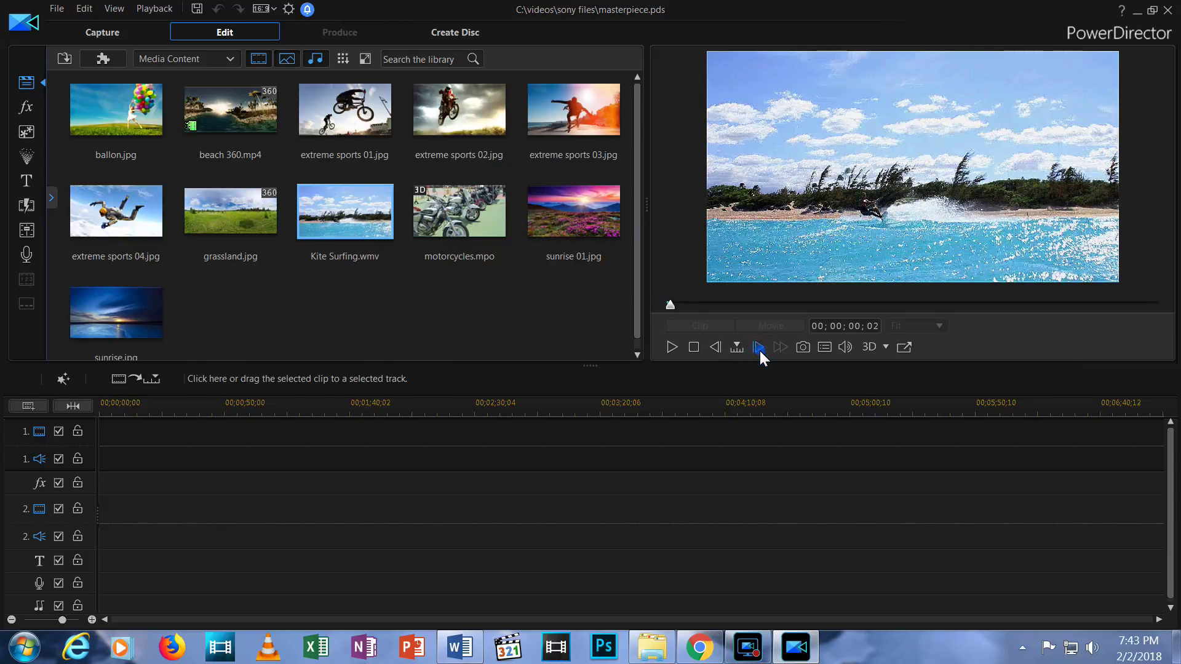
pyautogui.click(759, 350)
pyautogui.click(759, 349)
pyautogui.click(759, 349)
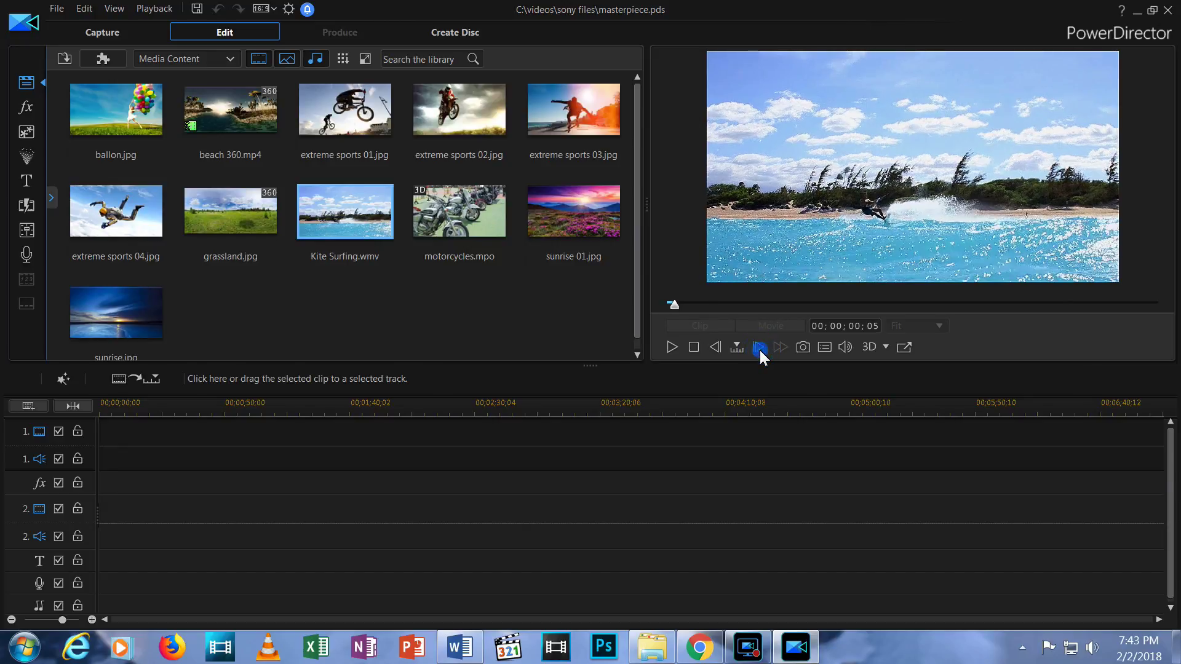
pyautogui.click(759, 349)
pyautogui.click(759, 349)
pyautogui.click(758, 344)
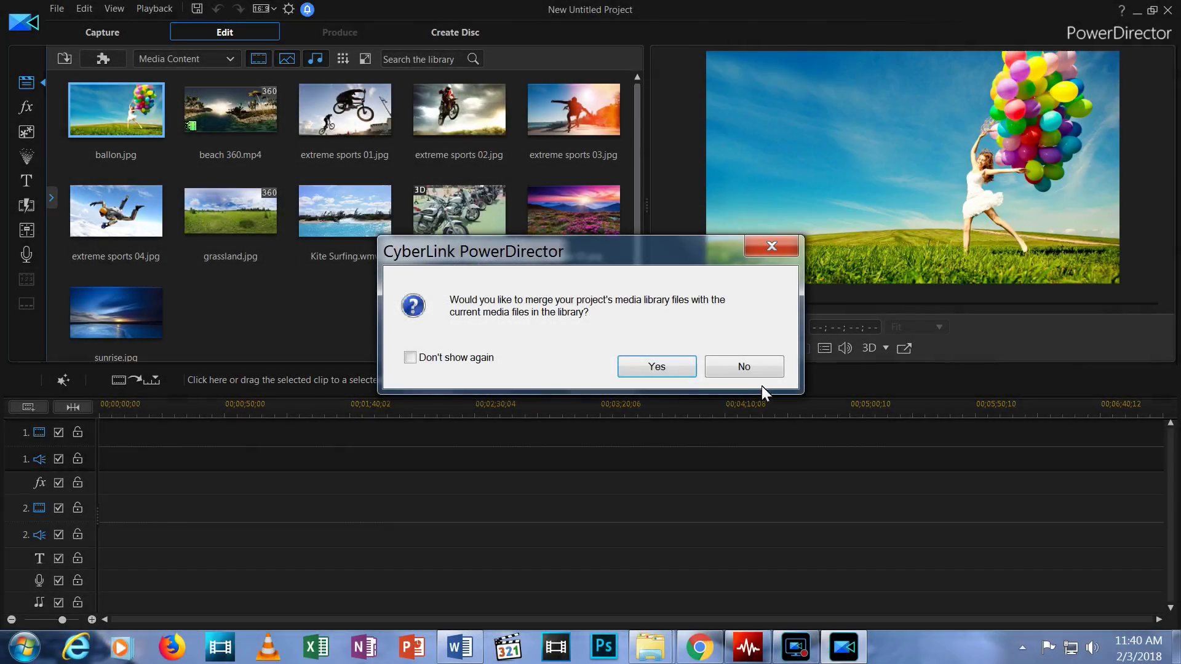
# Decline merging media libraries so masterpiece.pds opens with its own library.
pyautogui.click(754, 372)
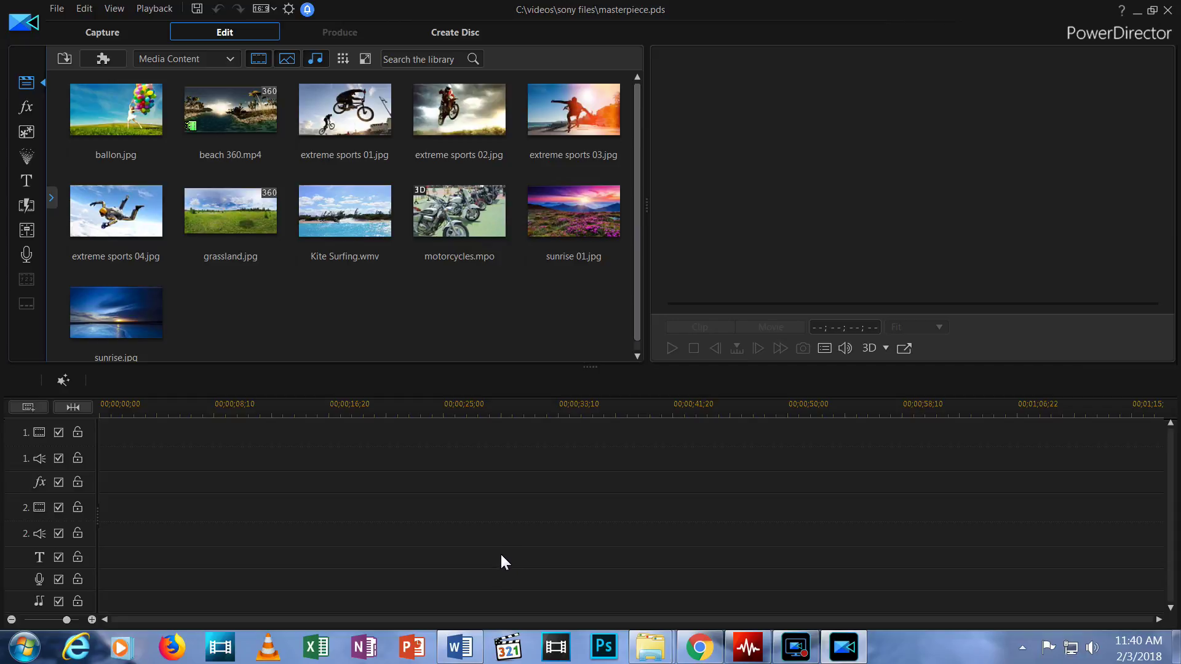
# Select all library media from ballon.jpg through sunrise.jpg and delete them.
pyautogui.click(89, 131)
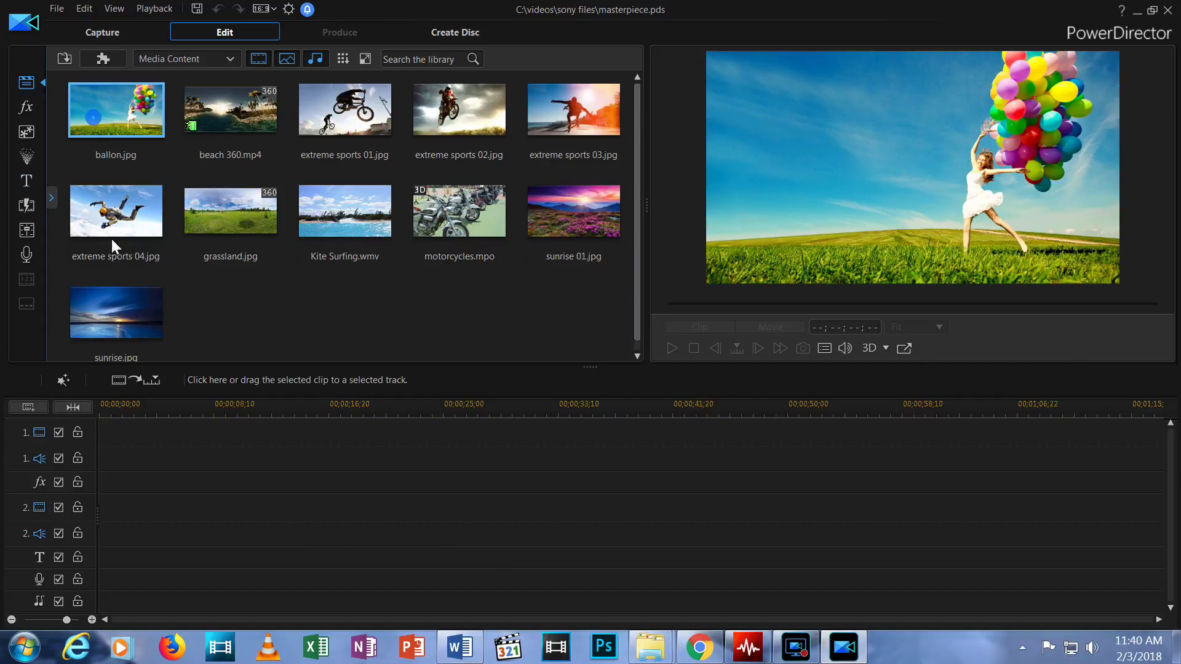
pyautogui.keyDown('shift'); pyautogui.click(117, 334); pyautogui.keyUp('shift')
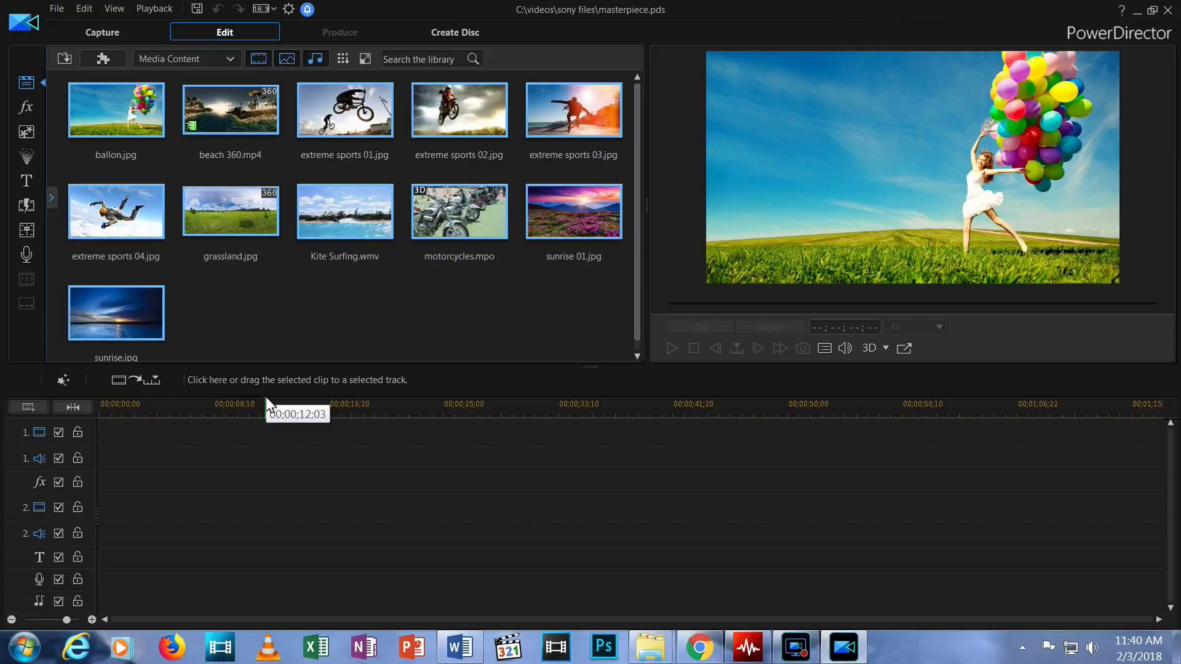
pyautogui.press('Delete')
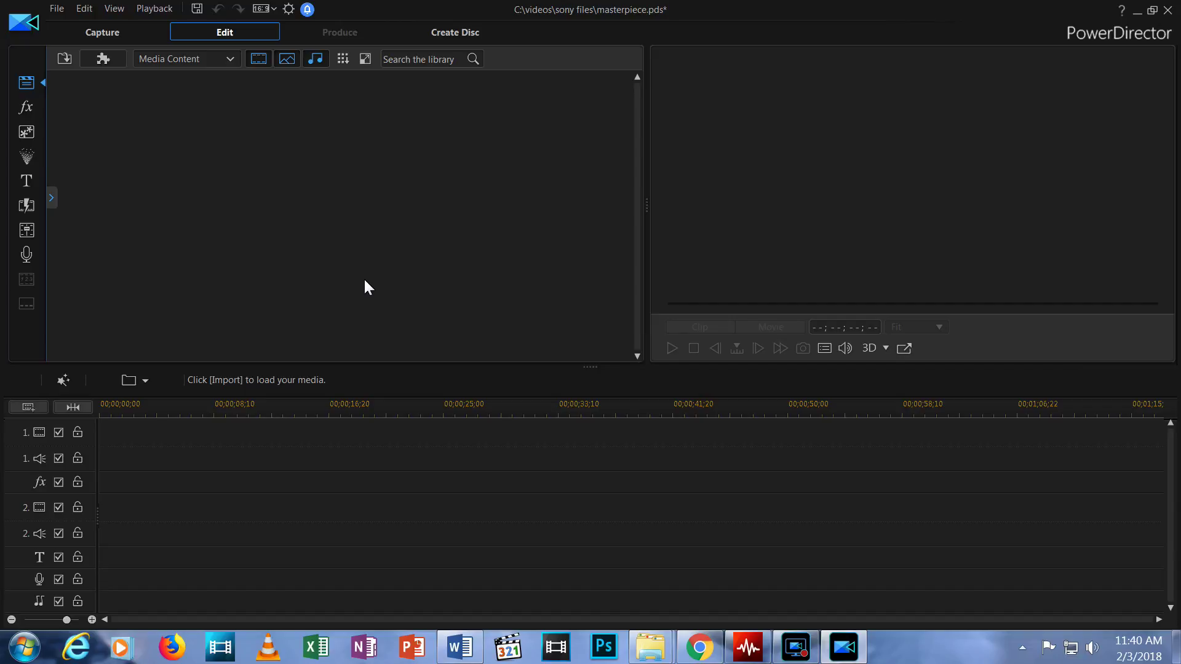
# Import 01 sound.mp4 from the powerdirector tutorial clips folder into the media library.
pyautogui.click(64, 62)
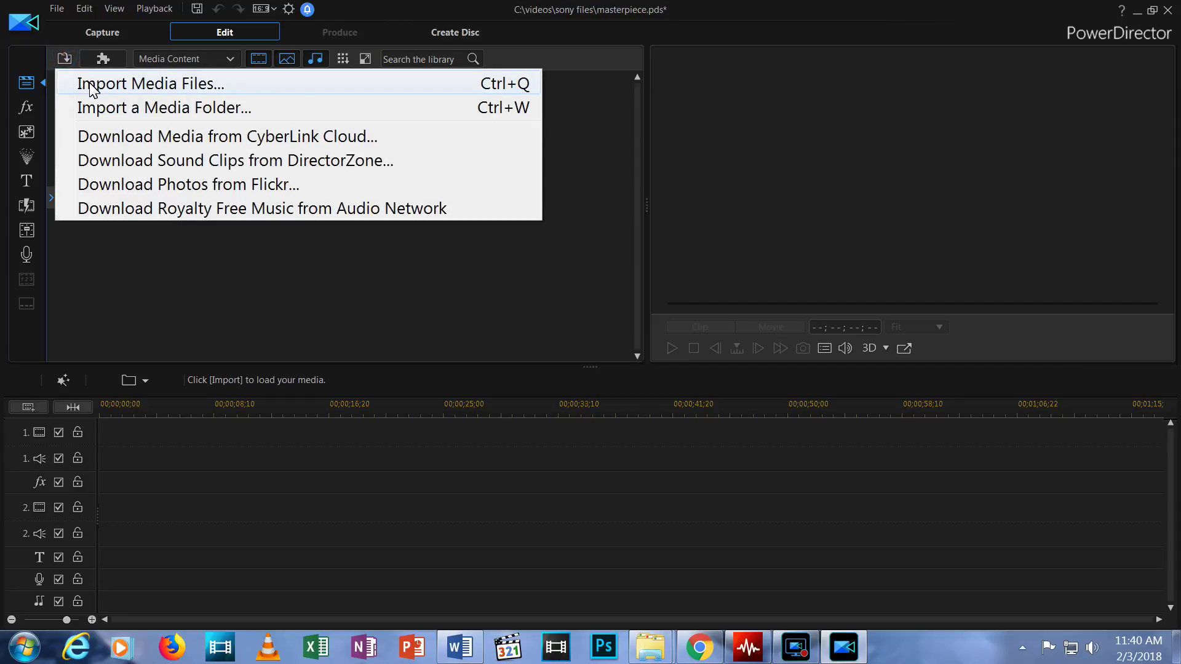
pyautogui.click(90, 84)
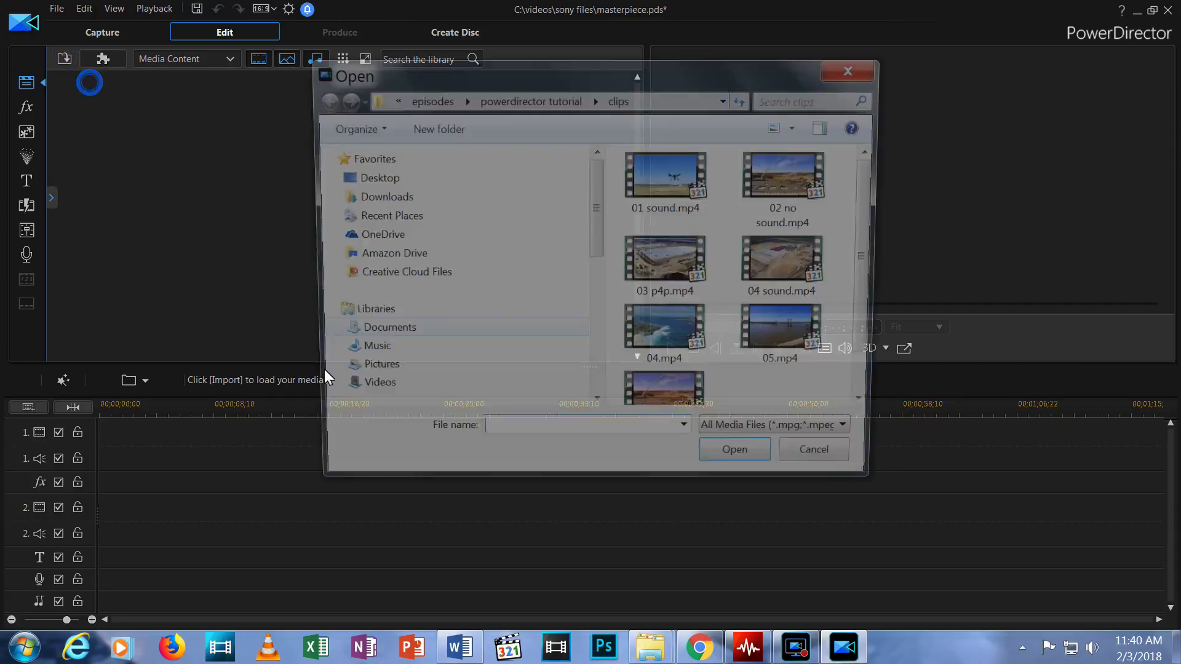
pyautogui.click(570, 98)
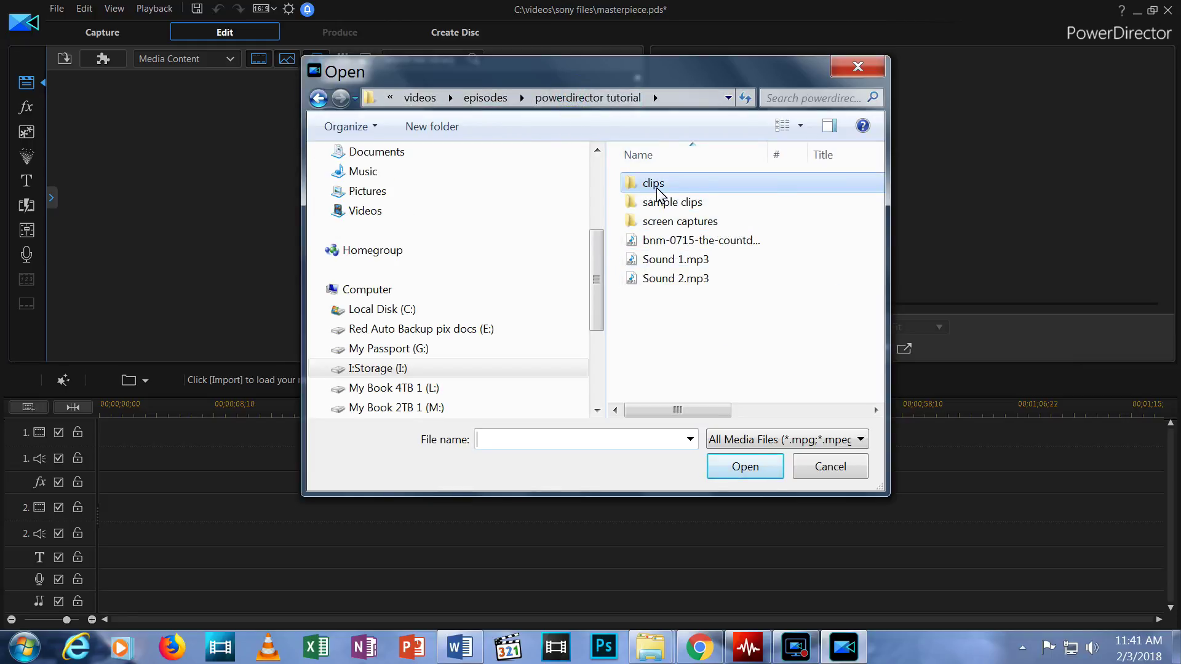
pyautogui.doubleClick(654, 183)
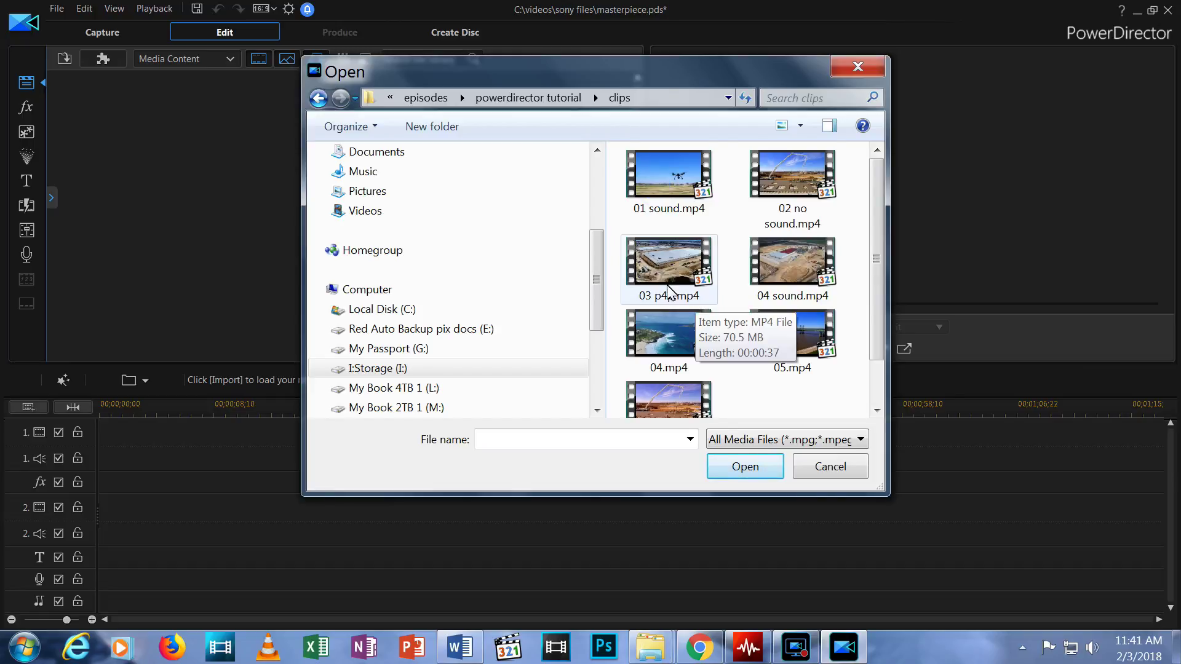
pyautogui.click(650, 178)
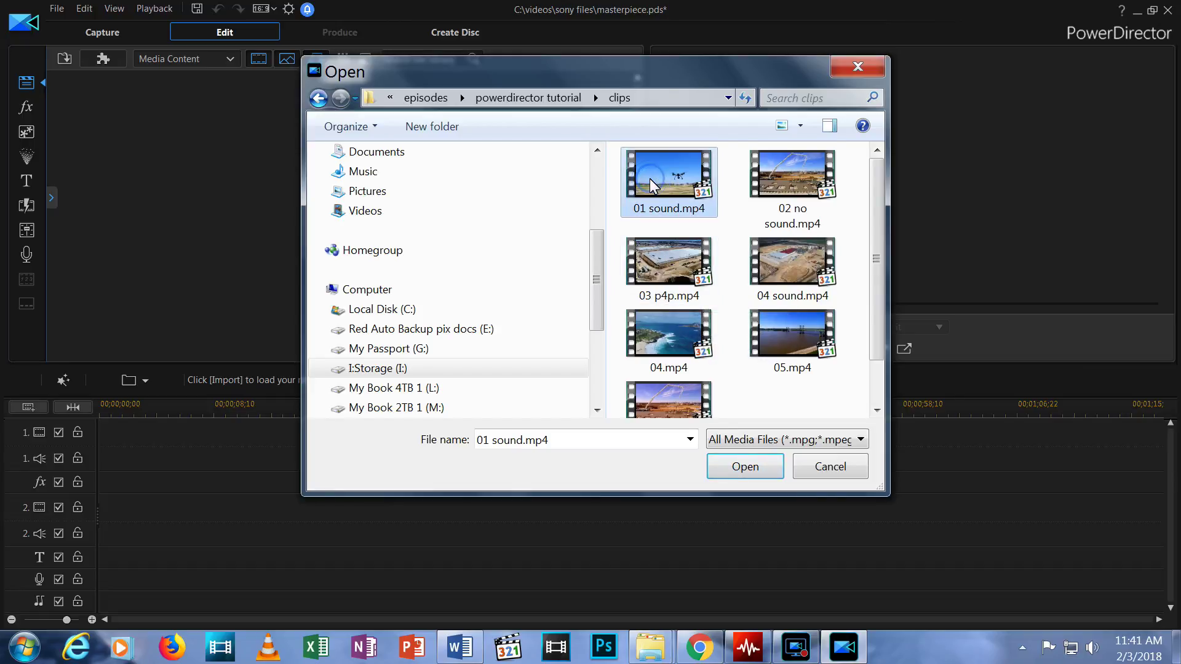
pyautogui.click(748, 472)
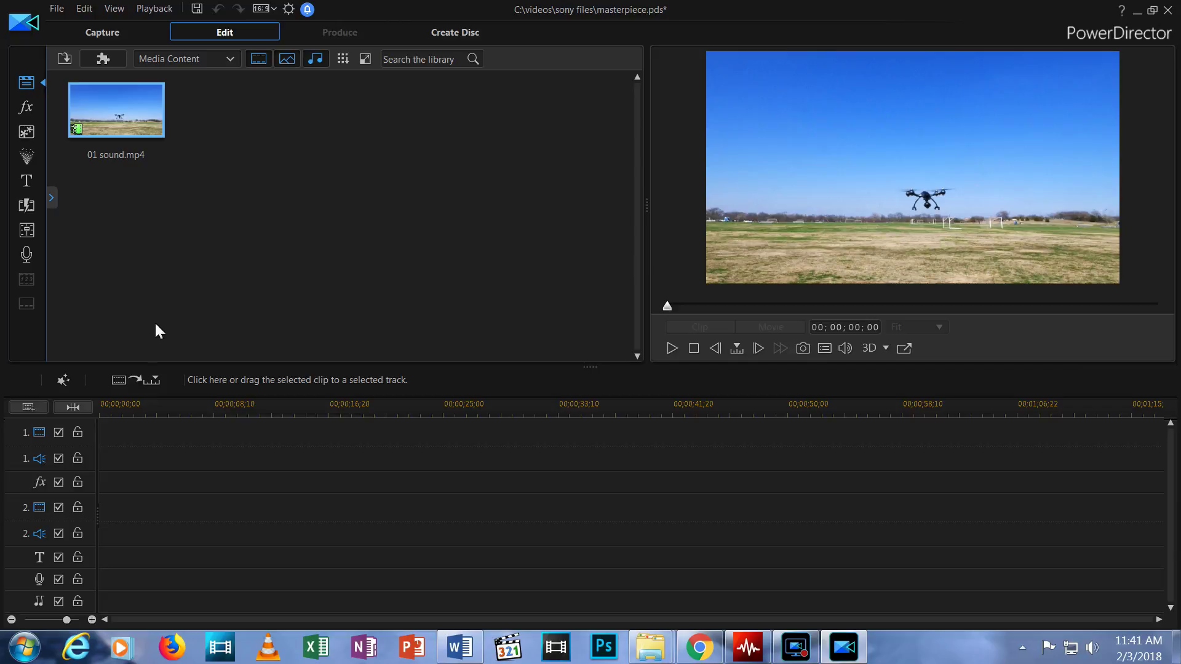
# Import 02 no sound, 03 p4p, 04 sound, 04 and 05.mp4 together into the library.
pyautogui.click(62, 59)
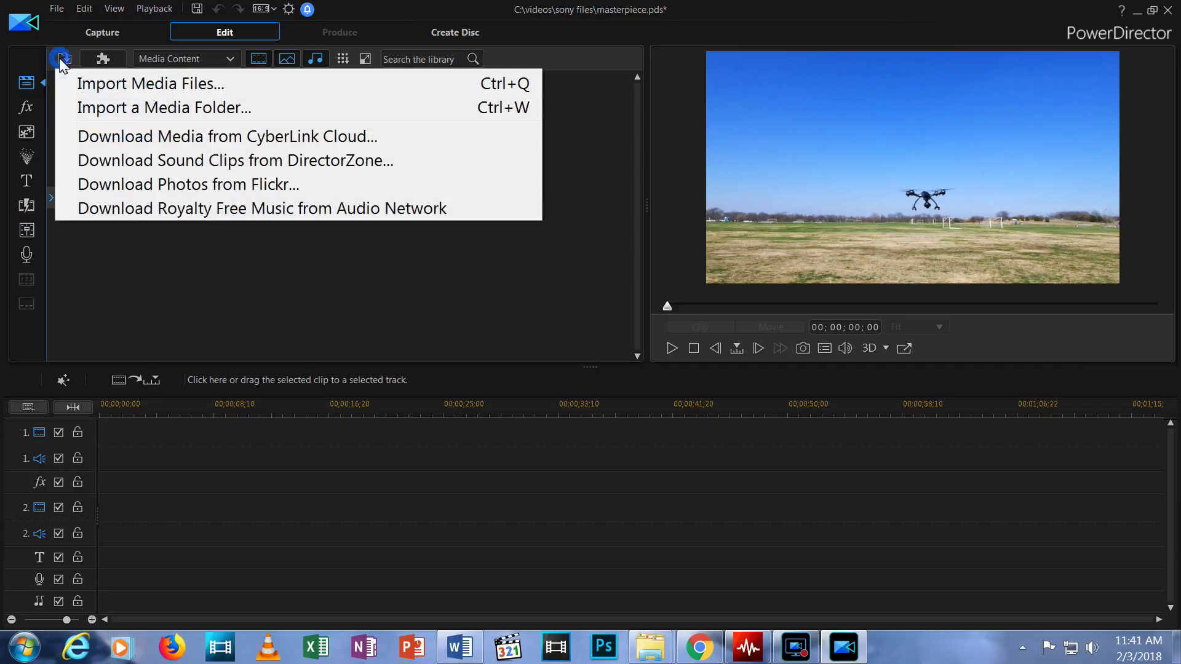
pyautogui.click(116, 92)
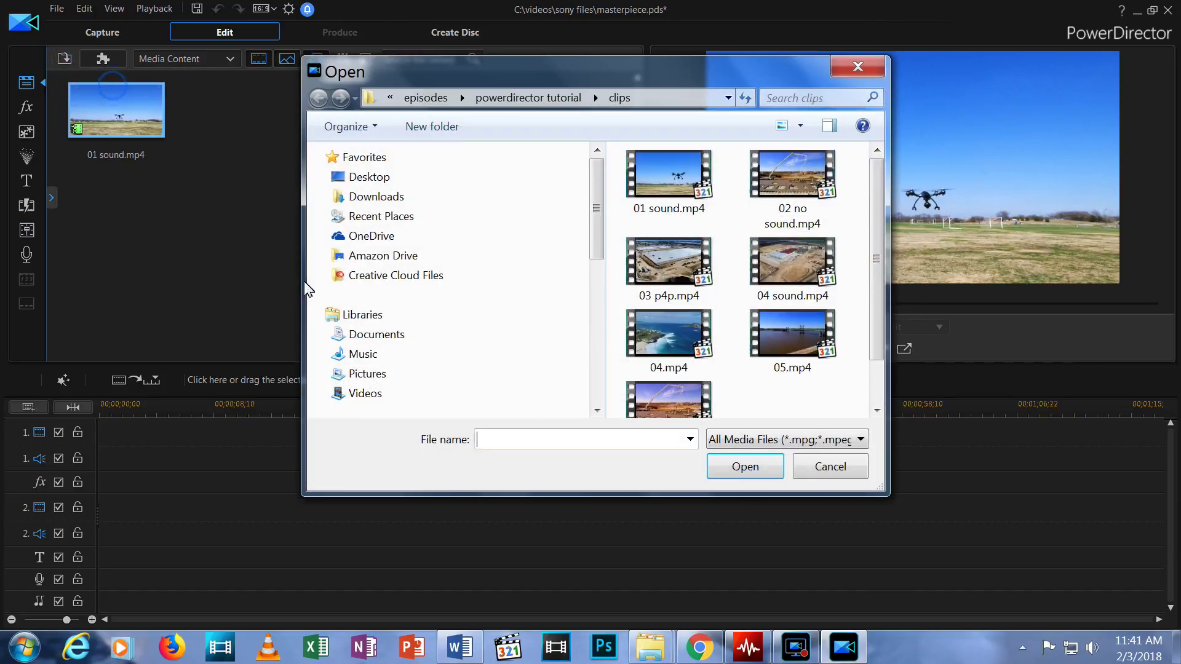
pyautogui.click(792, 192)
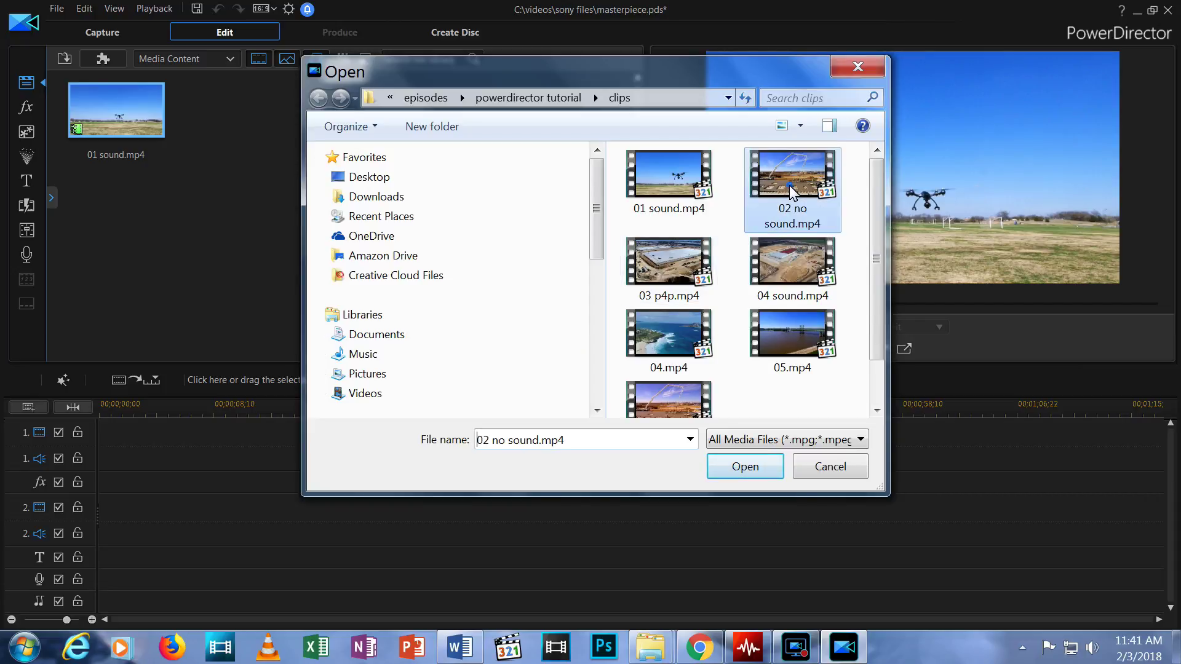
pyautogui.keyDown('ctrl'); pyautogui.click(672, 285); pyautogui.keyUp('ctrl')
pyautogui.keyDown('ctrl'); pyautogui.click(784, 289); pyautogui.keyUp('ctrl')
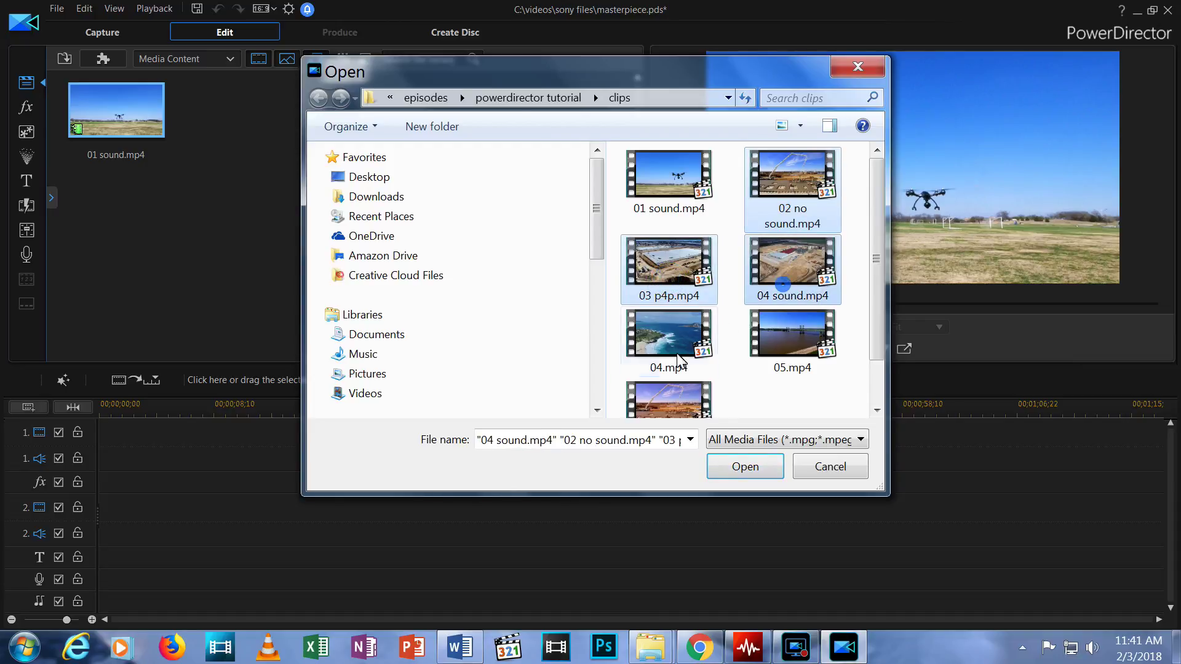
pyautogui.keyDown('ctrl'); pyautogui.click(661, 346); pyautogui.keyUp('ctrl')
pyautogui.keyDown('ctrl'); pyautogui.click(780, 344); pyautogui.keyUp('ctrl')
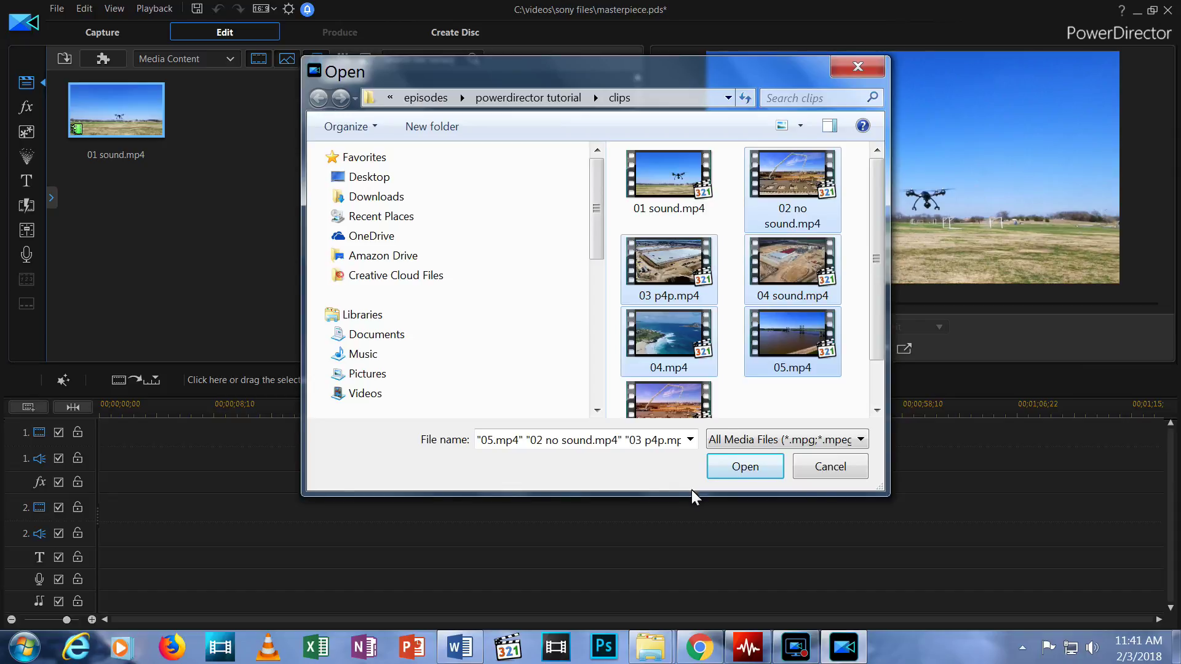
pyautogui.click(743, 467)
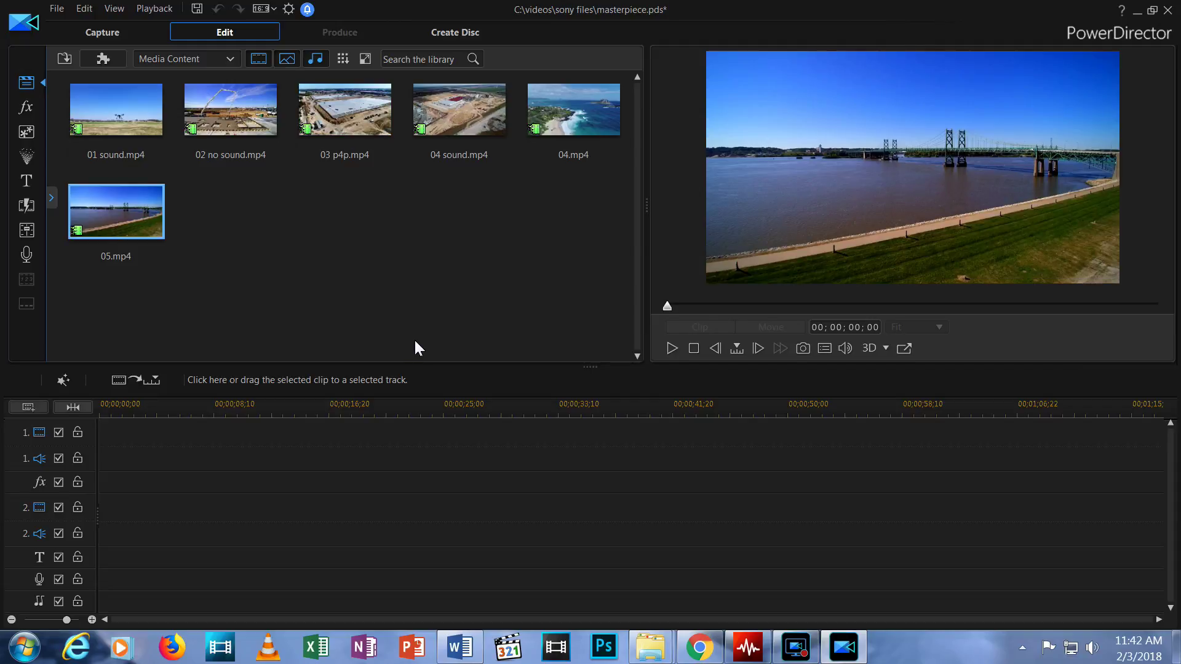
# Play and stop the 03 p4p.mp4 and 04 sound.mp4 clips in the preview.
pyautogui.click(367, 130)
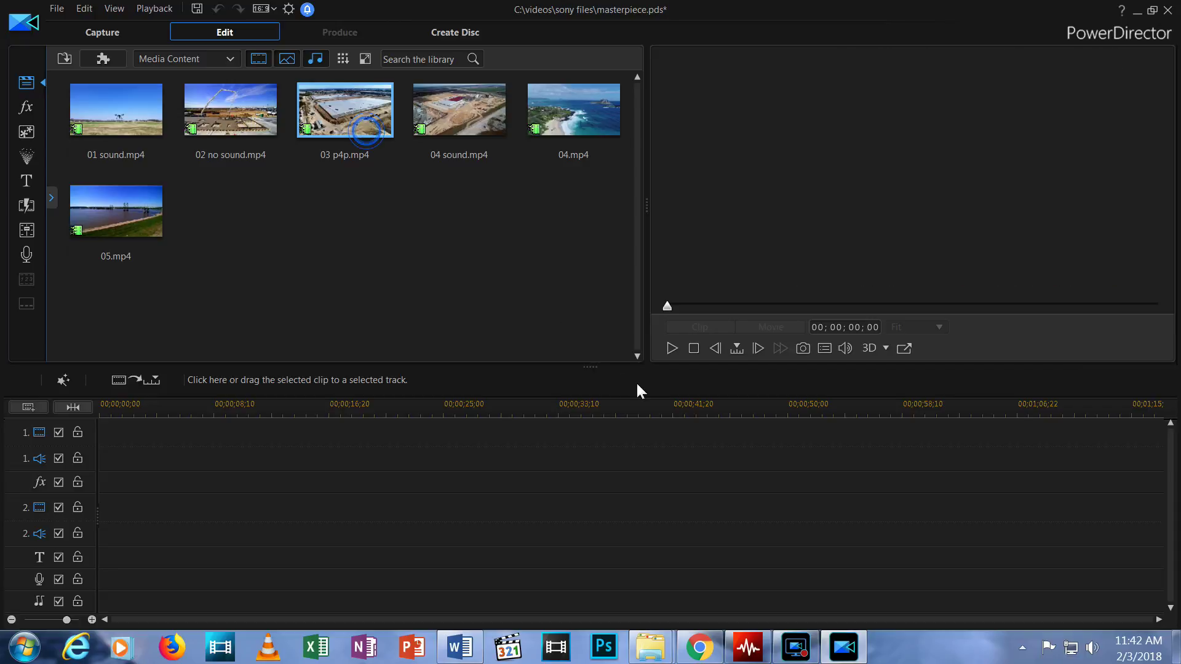
pyautogui.click(672, 349)
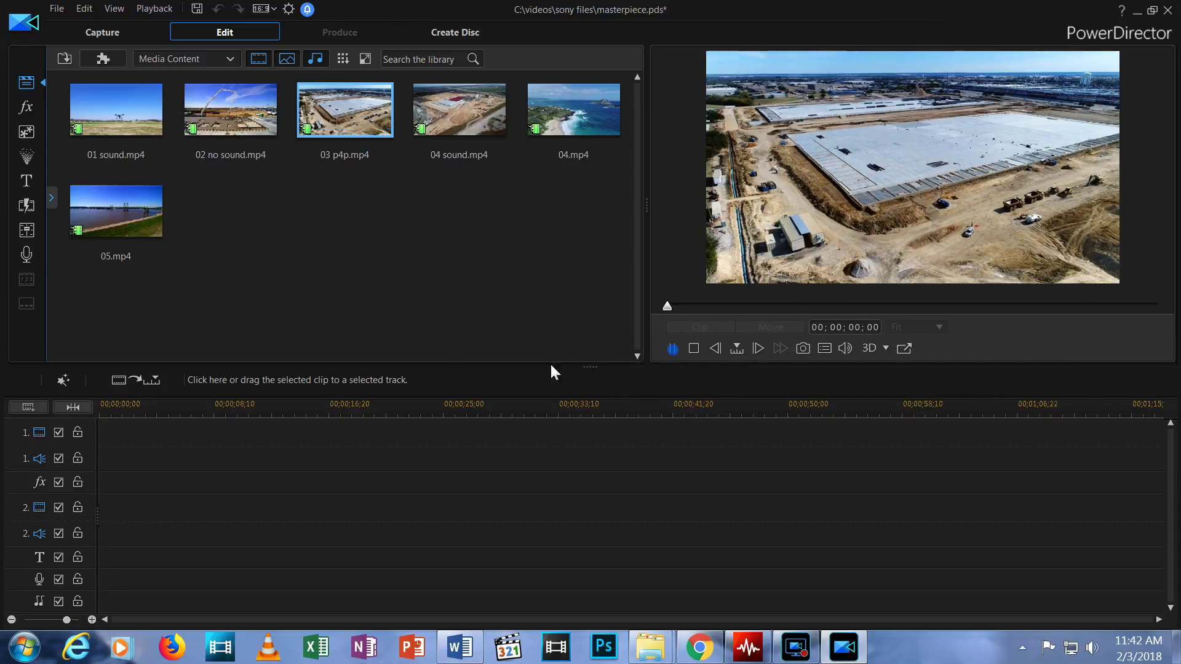
pyautogui.click(692, 348)
pyautogui.click(495, 113)
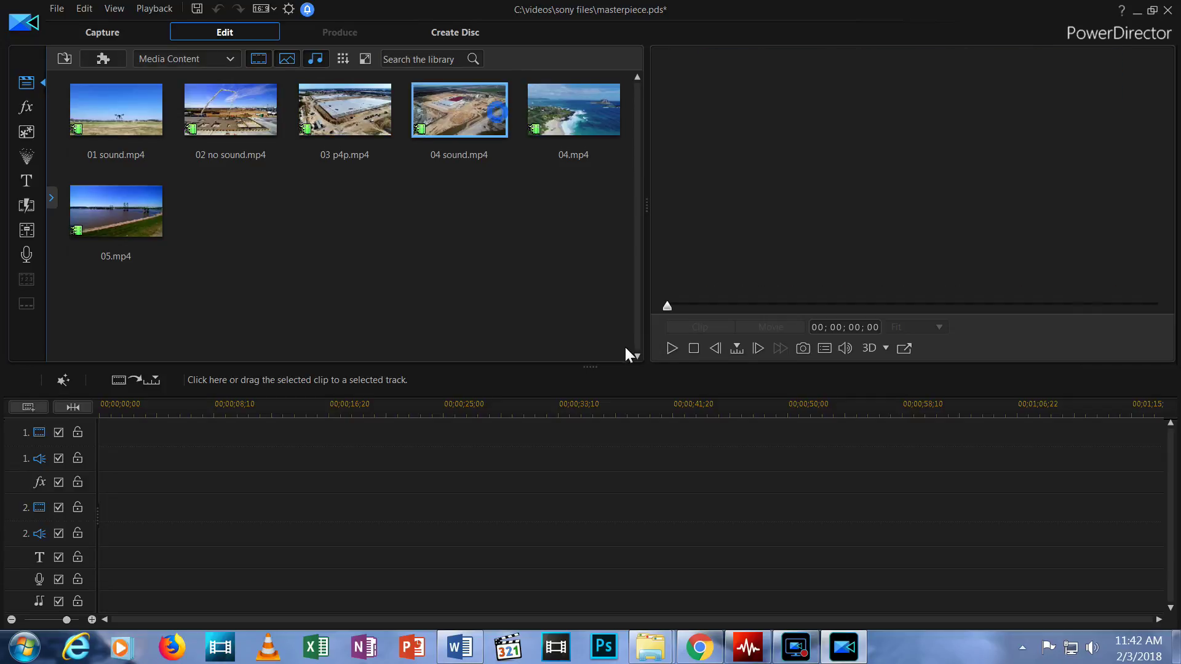
pyautogui.click(673, 348)
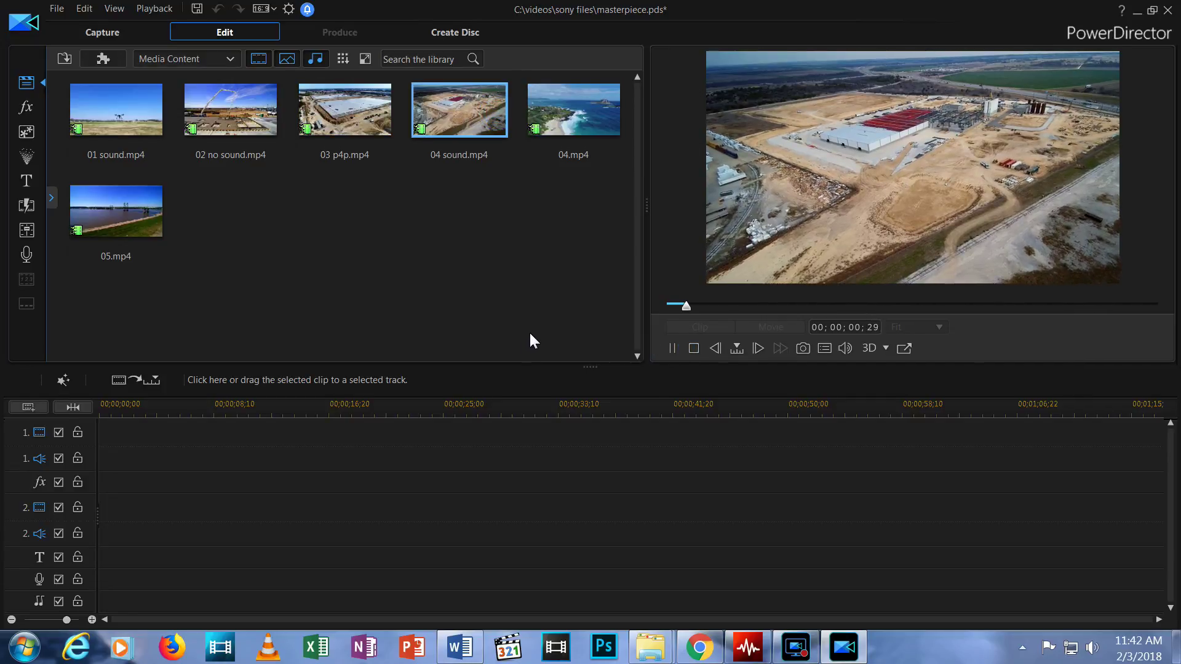
pyautogui.click(694, 348)
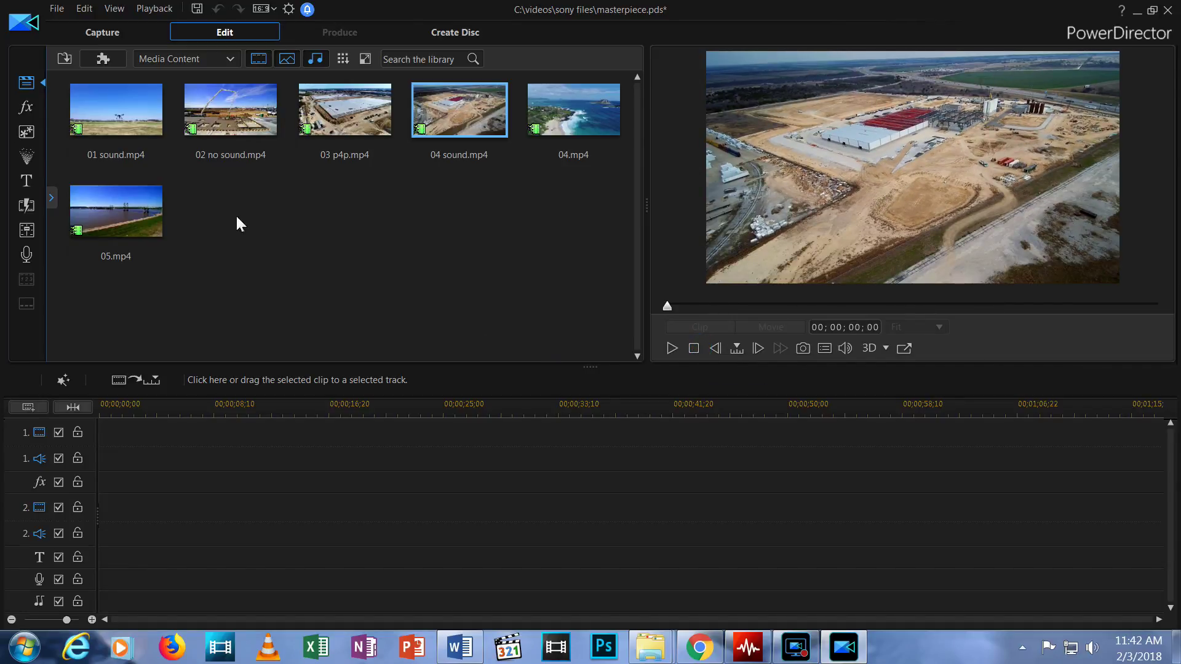
# Load 01 sound.mp4 into the preview, play it, then stop.
pyautogui.click(112, 124)
pyautogui.click(672, 348)
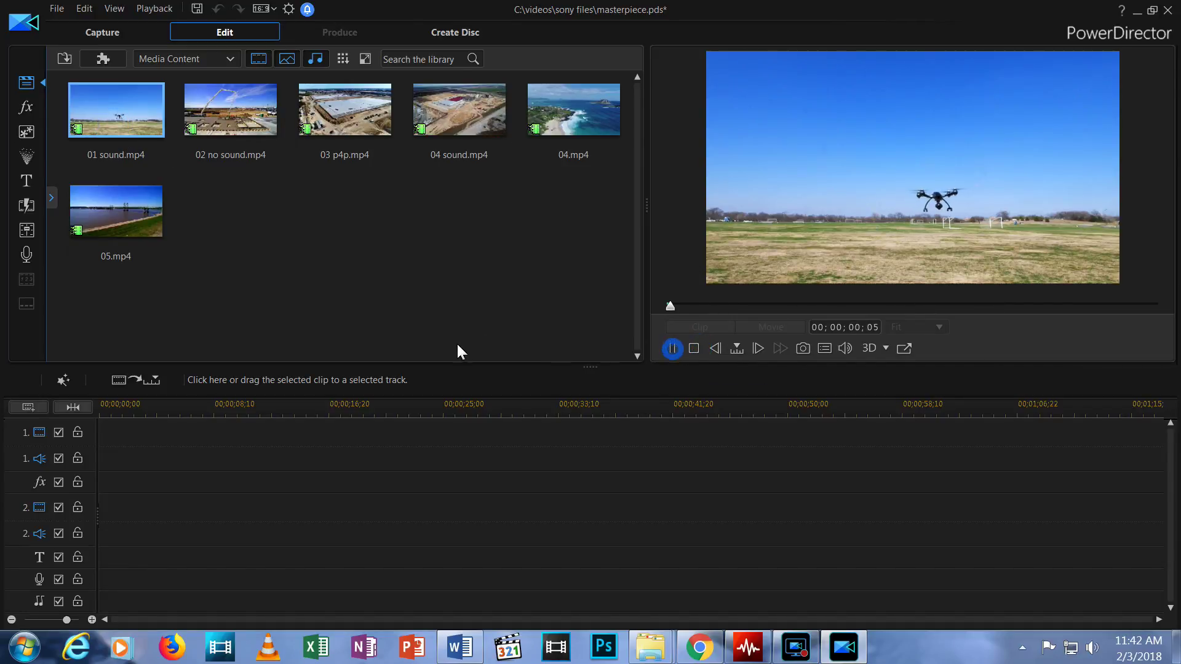
pyautogui.click(690, 349)
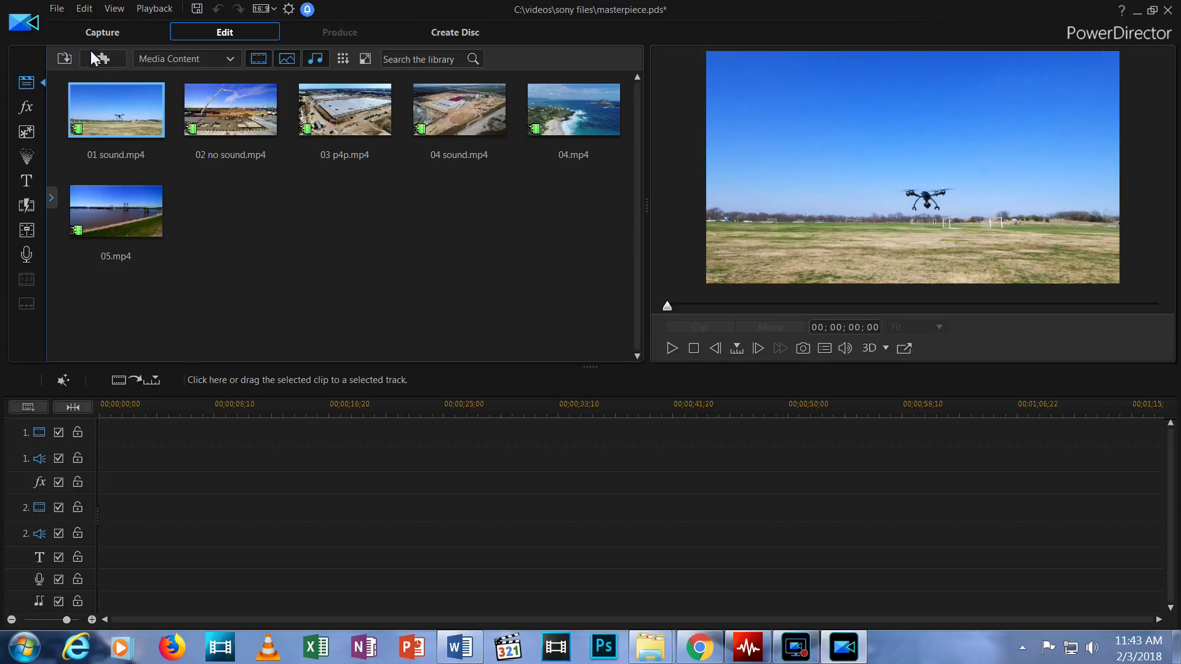
# Place 01 sound at the start of track 1 and 02 no sound directly after it.
pyautogui.moveTo(128, 117); pyautogui.dragTo(96, 444)
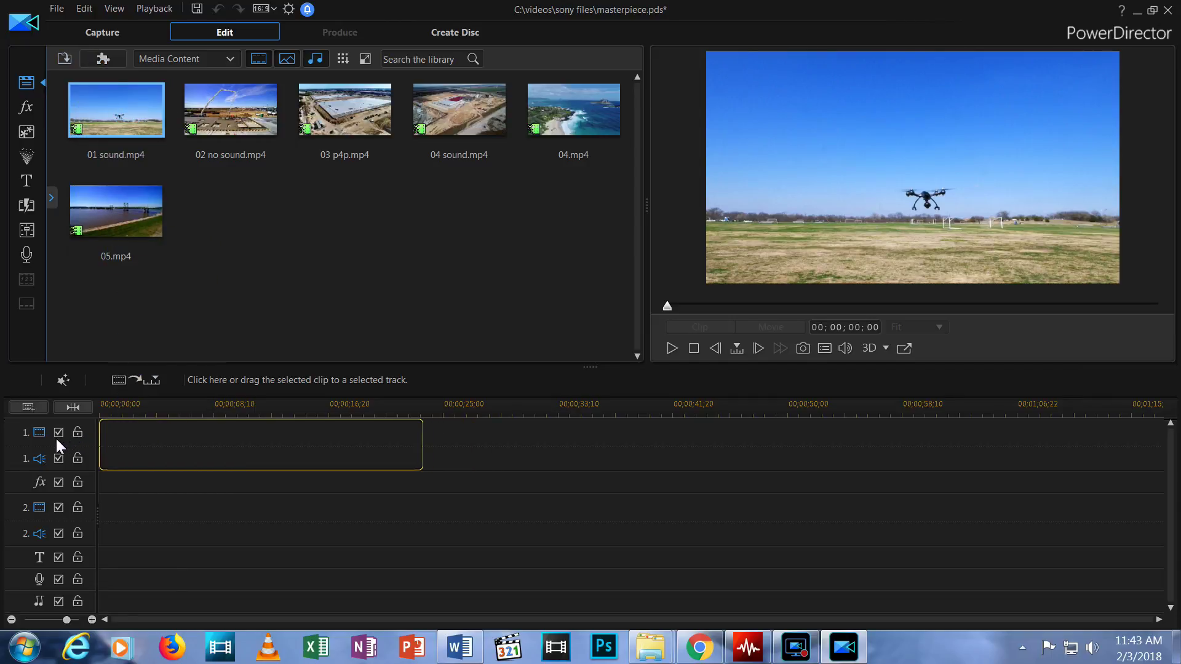
pyautogui.moveTo(49, 440); pyautogui.dragTo(49, 440)
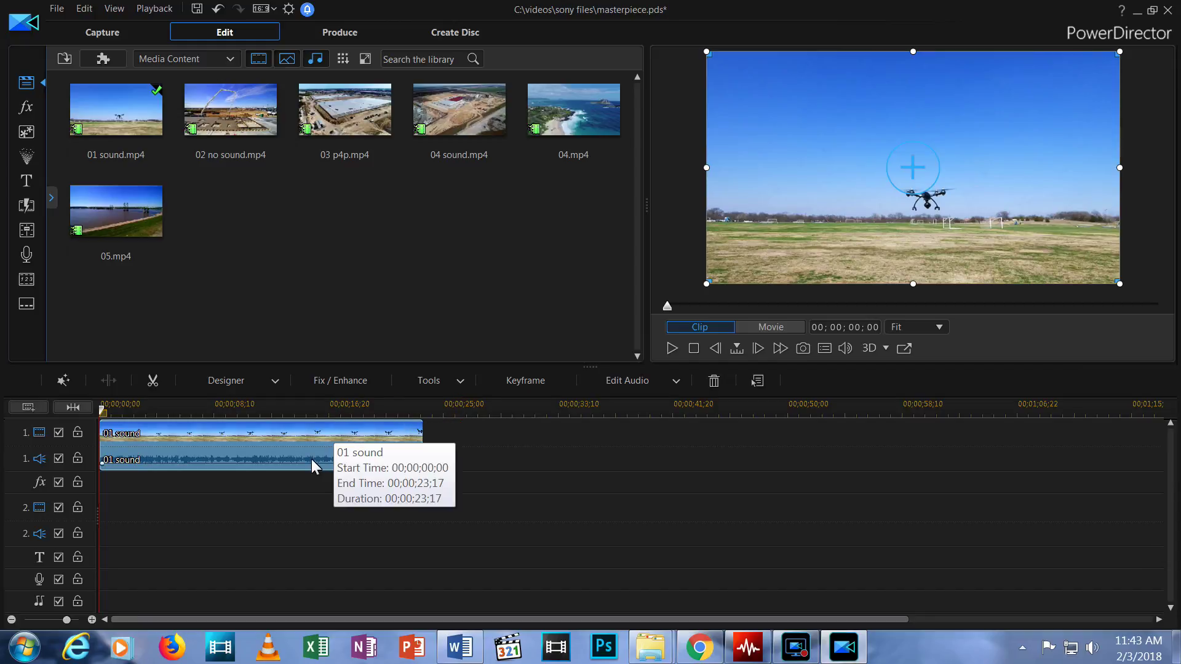
pyautogui.moveTo(229, 103); pyautogui.dragTo(417, 430)
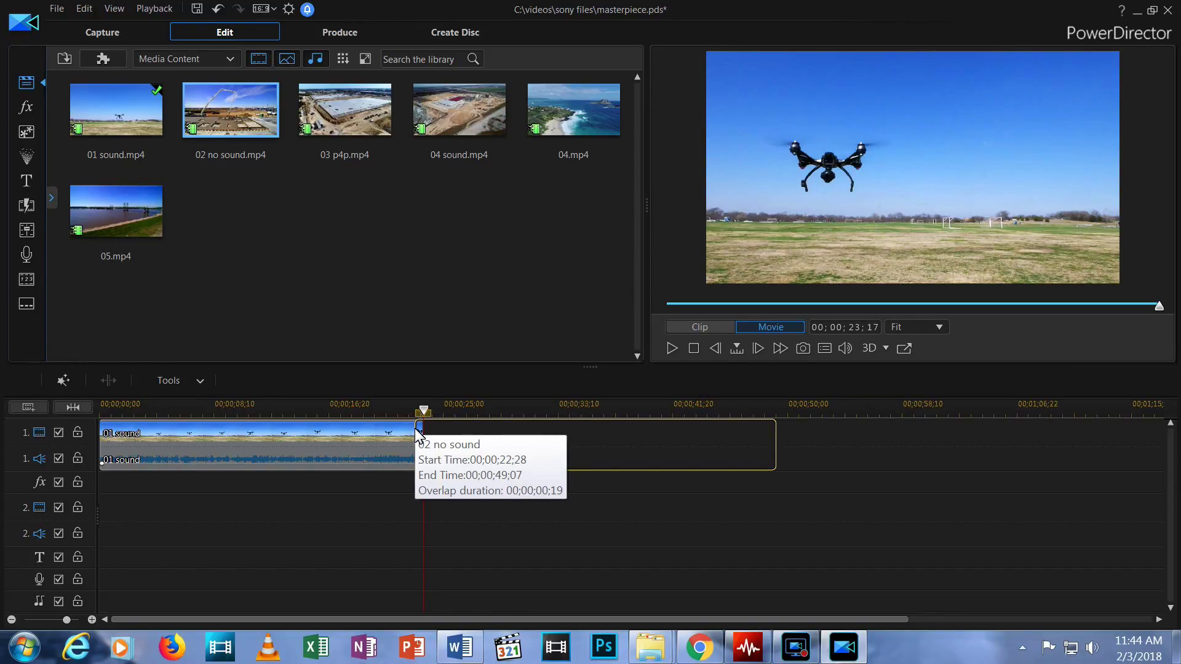
pyautogui.moveTo(416, 429); pyautogui.dragTo(423, 423)
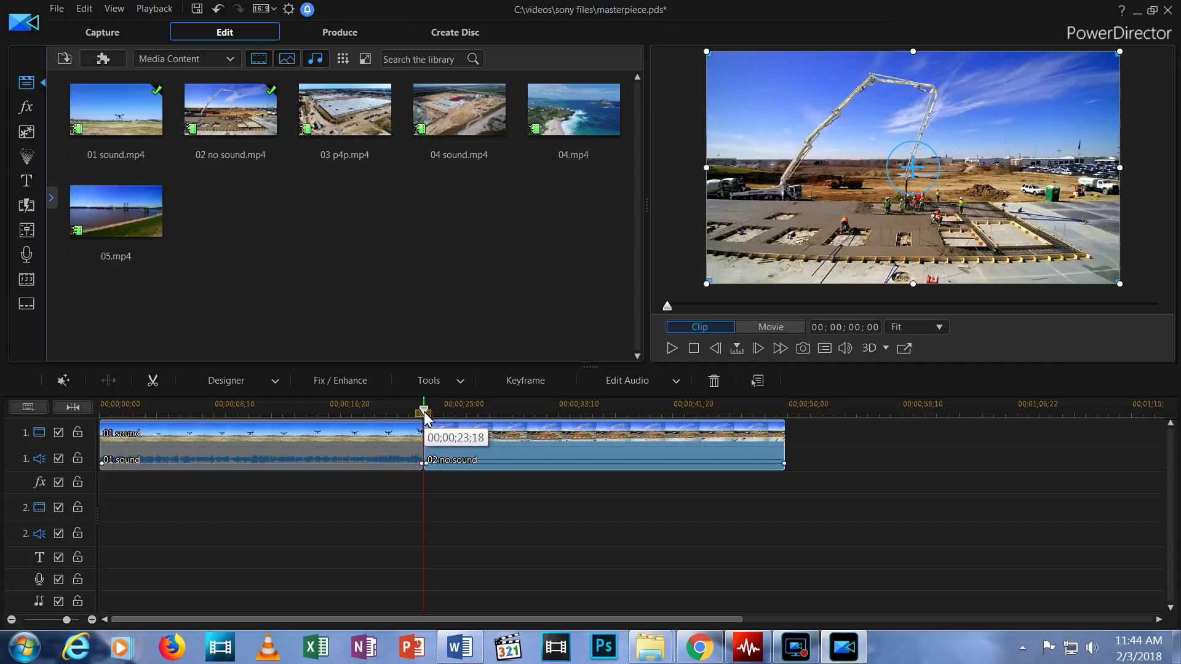
pyautogui.moveTo(424, 413); pyautogui.dragTo(405, 413)
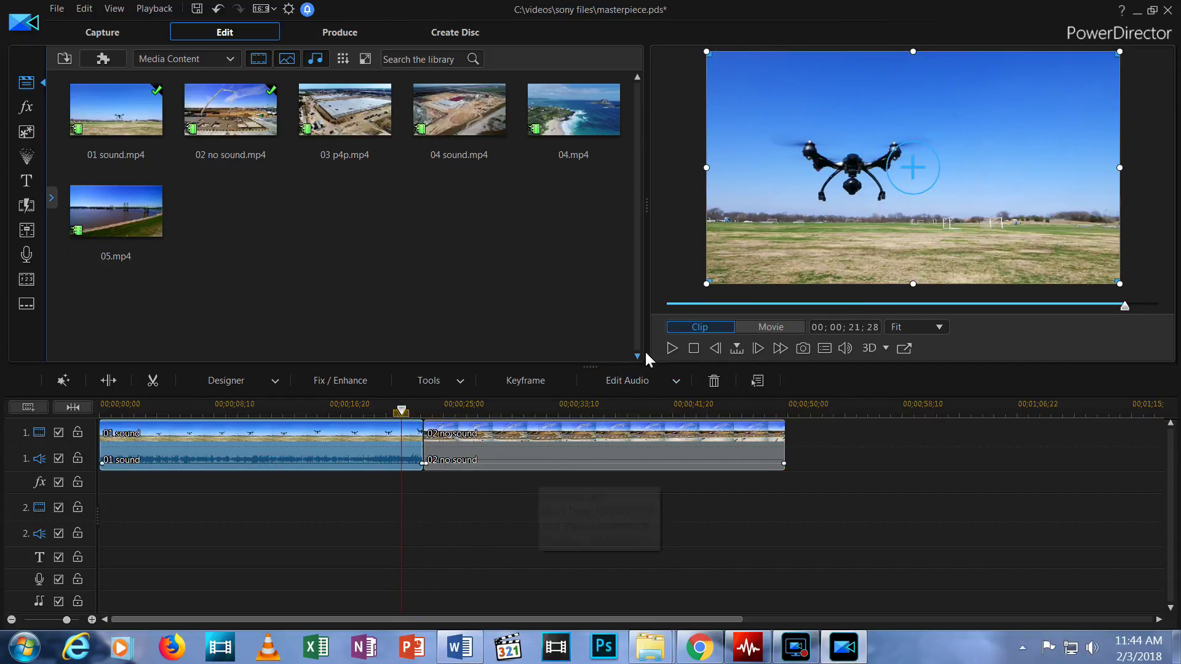
pyautogui.click(672, 349)
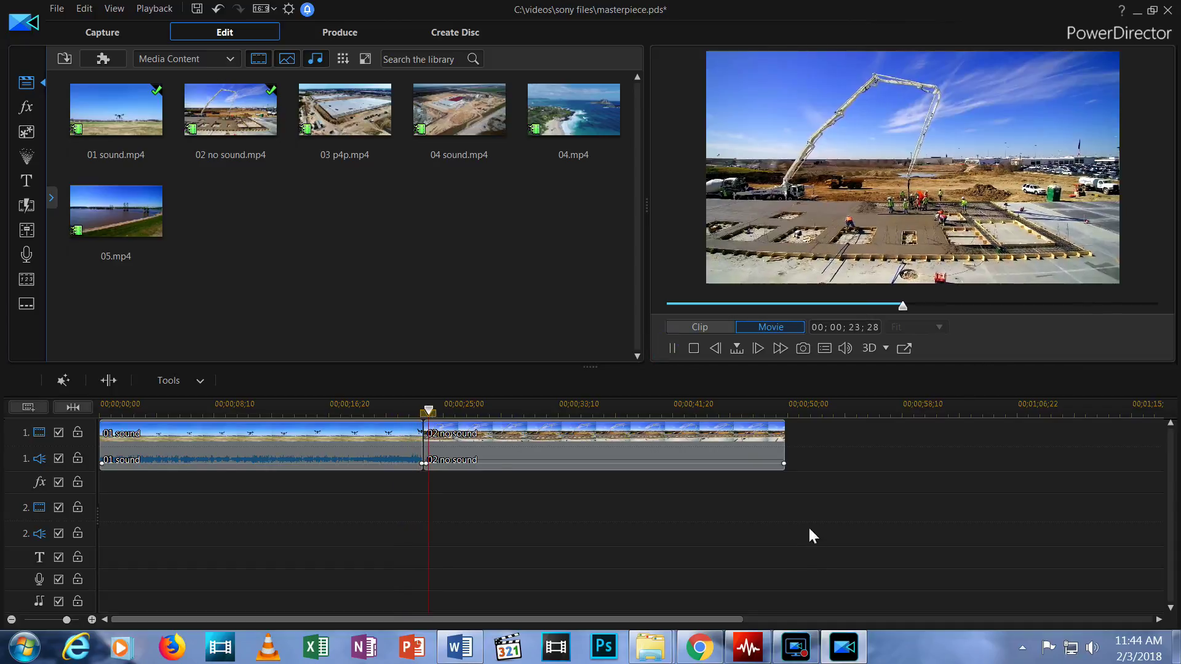
pyautogui.click(671, 349)
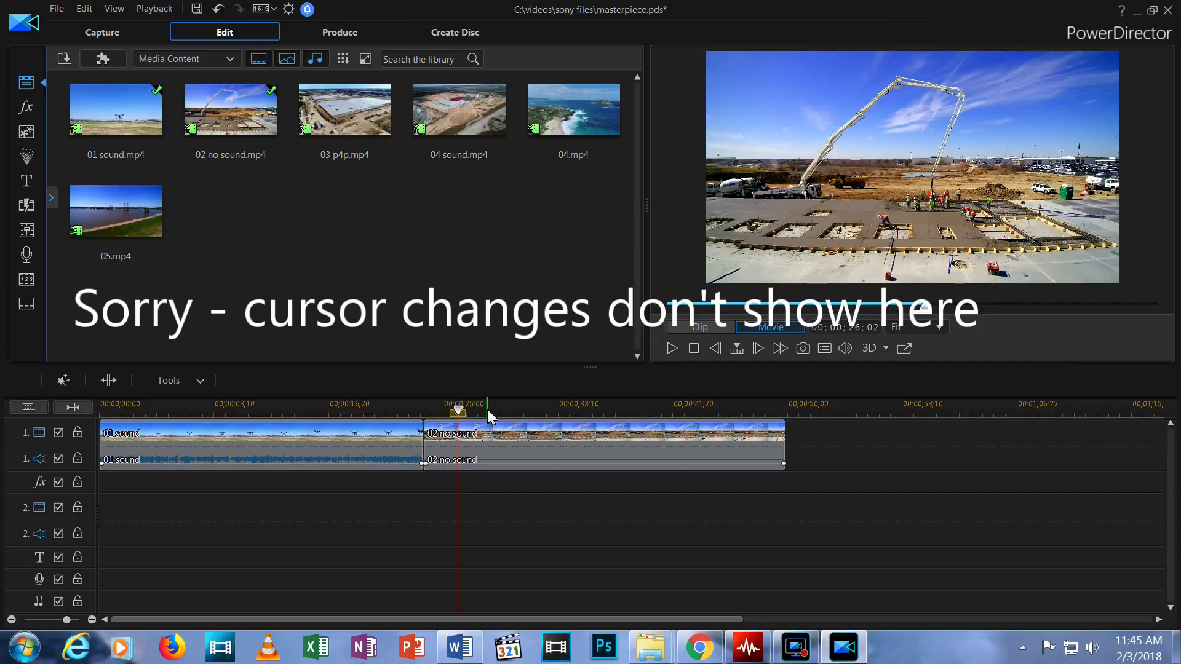
pyautogui.moveTo(491, 408); pyautogui.dragTo(666, 411)
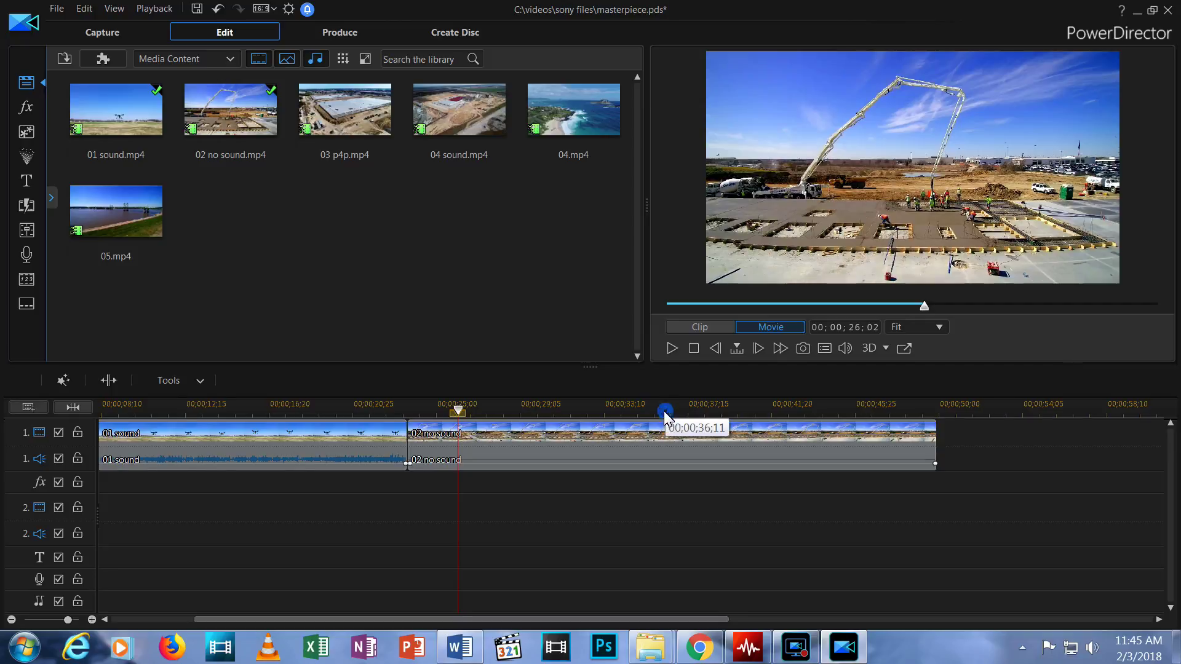
pyautogui.moveTo(663, 410); pyautogui.dragTo(309, 411)
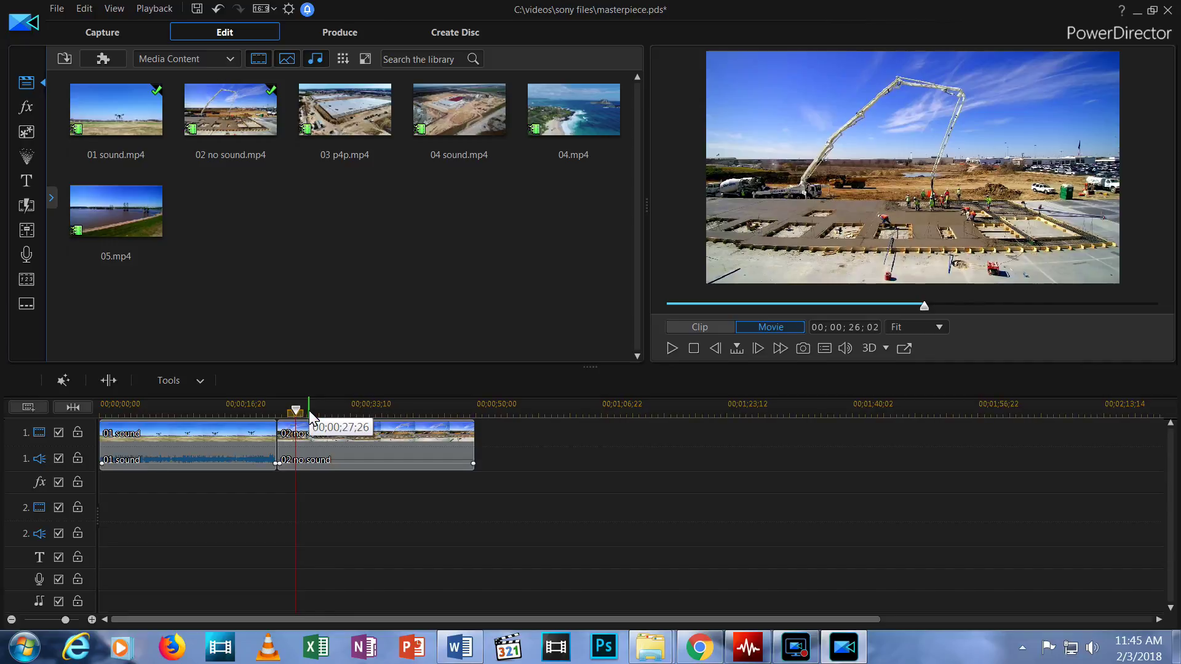
pyautogui.moveTo(296, 412); pyautogui.dragTo(573, 412)
pyautogui.moveTo(455, 620); pyautogui.dragTo(279, 616)
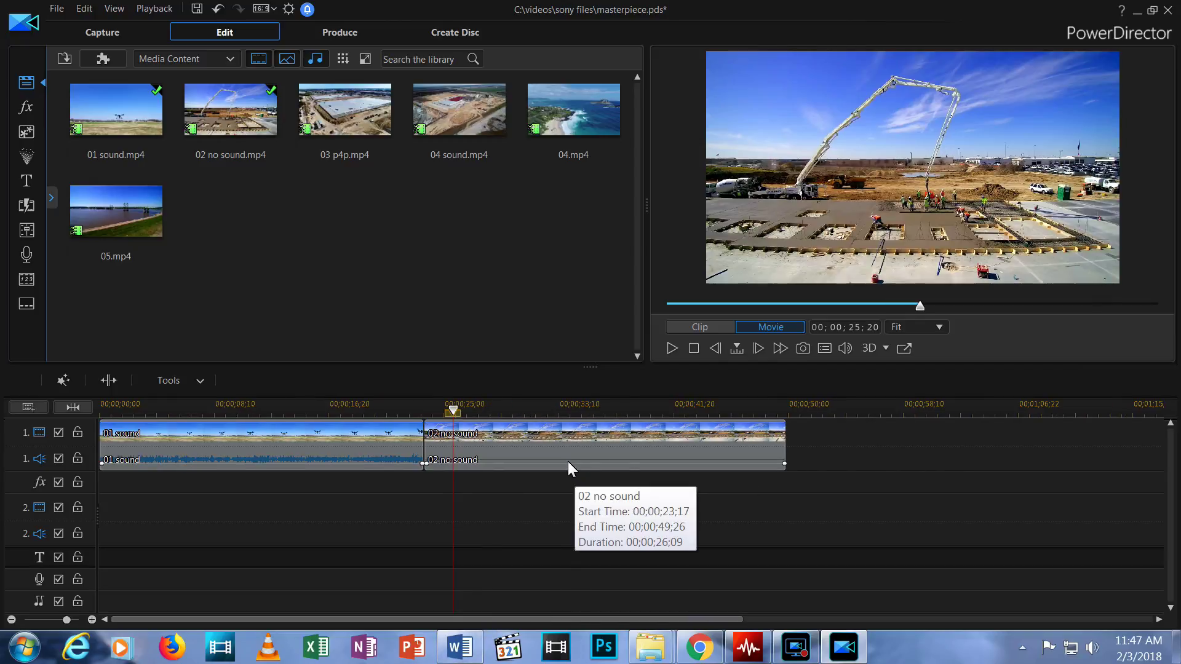
# Move 02 no sound to track 2 at 00;00;00;00, then play both stacked tracks from the start.
pyautogui.moveTo(508, 434); pyautogui.dragTo(517, 514)
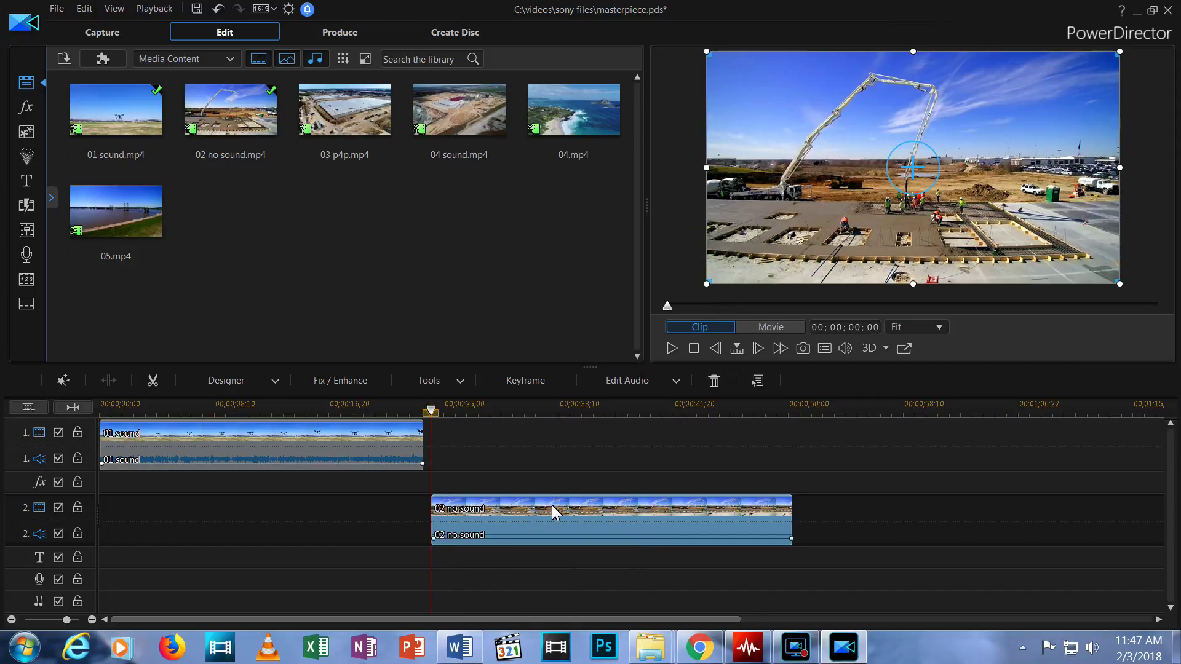
pyautogui.moveTo(573, 508); pyautogui.dragTo(245, 503)
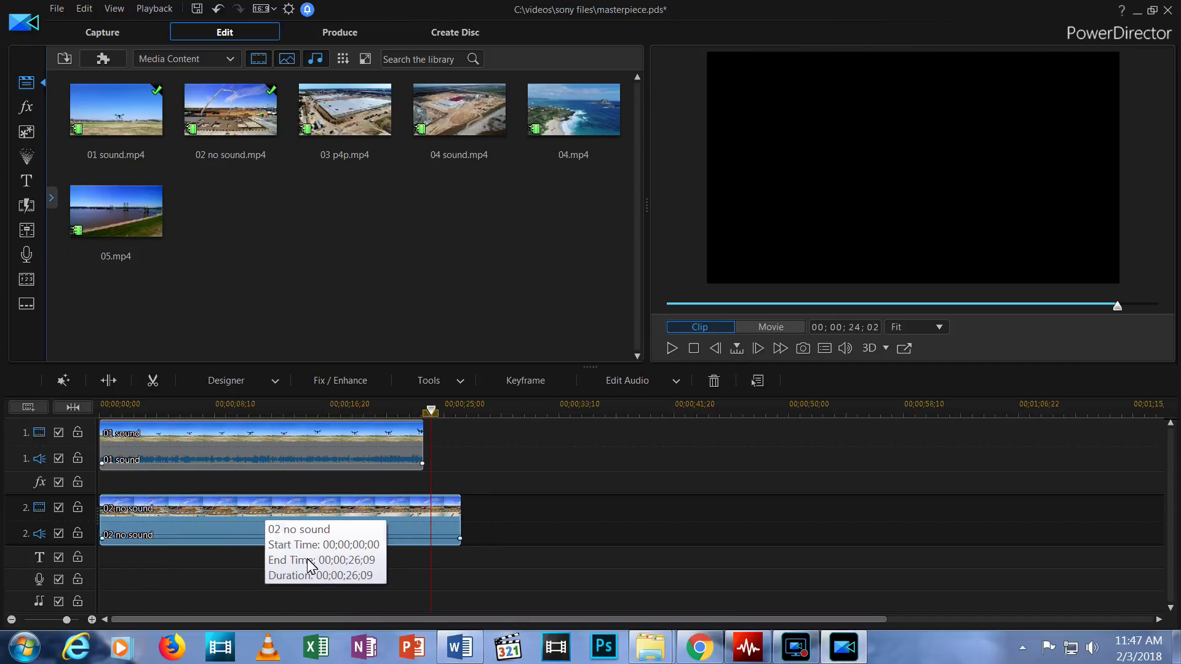
pyautogui.press('space')
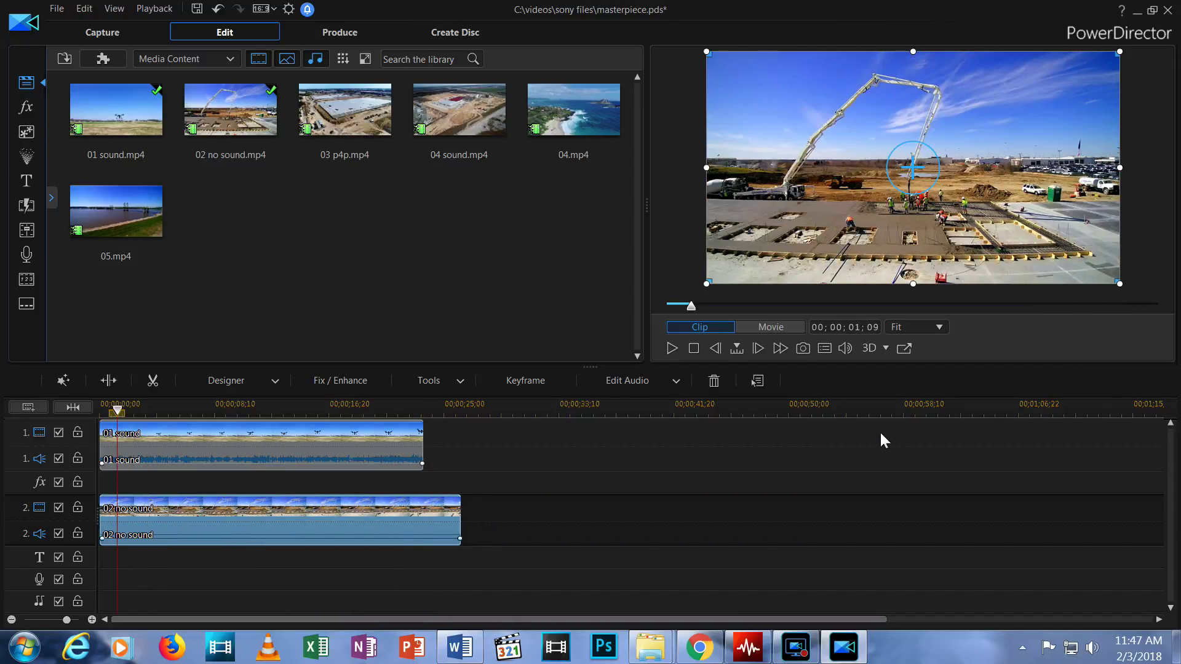
pyautogui.click(672, 348)
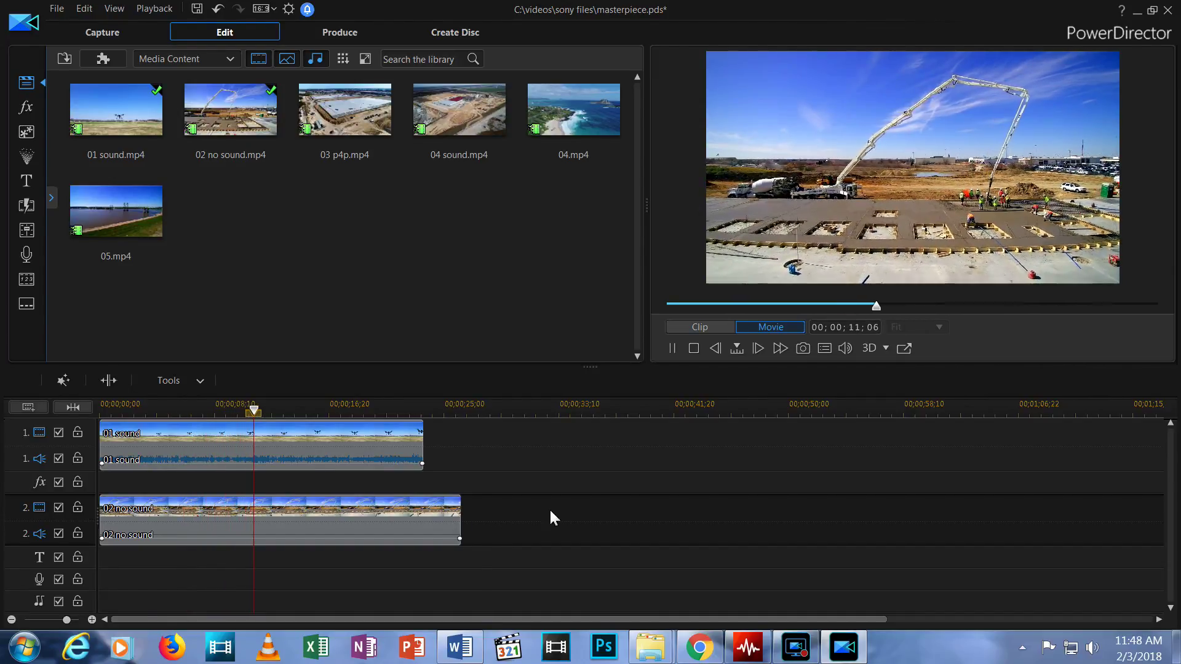
pyautogui.click(673, 348)
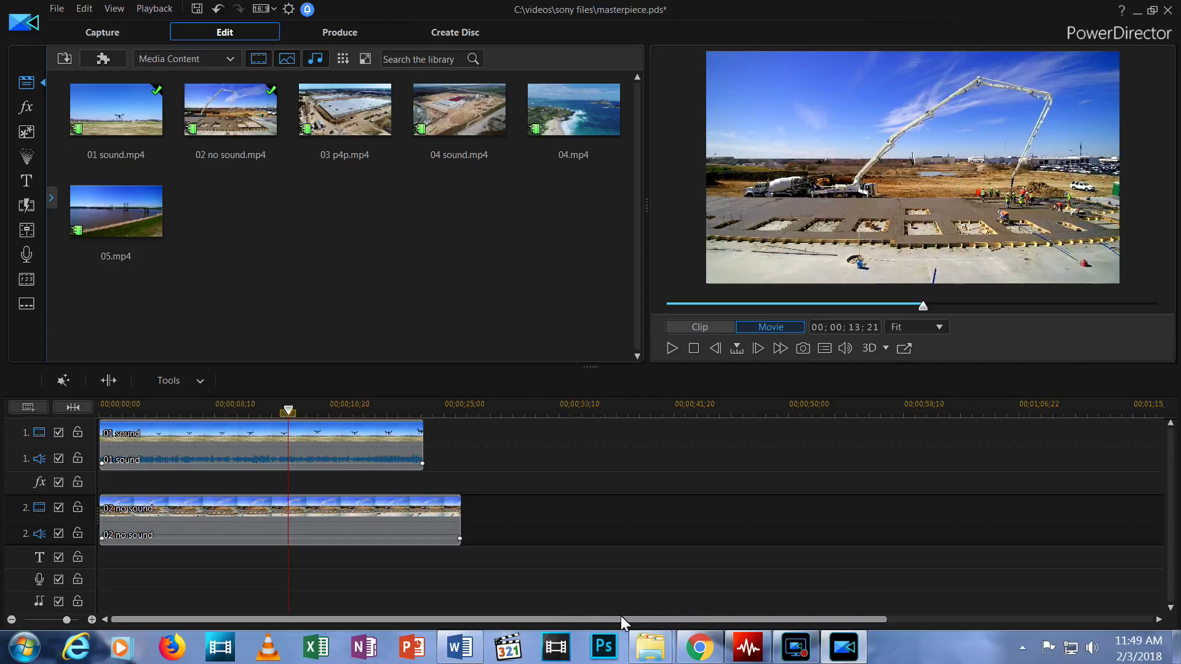
# Return 02 no sound to track 1 after 01 sound and add 04.mp4 to track 2 at 00;00;49;26.
pyautogui.moveTo(230, 503); pyautogui.dragTo(555, 449)
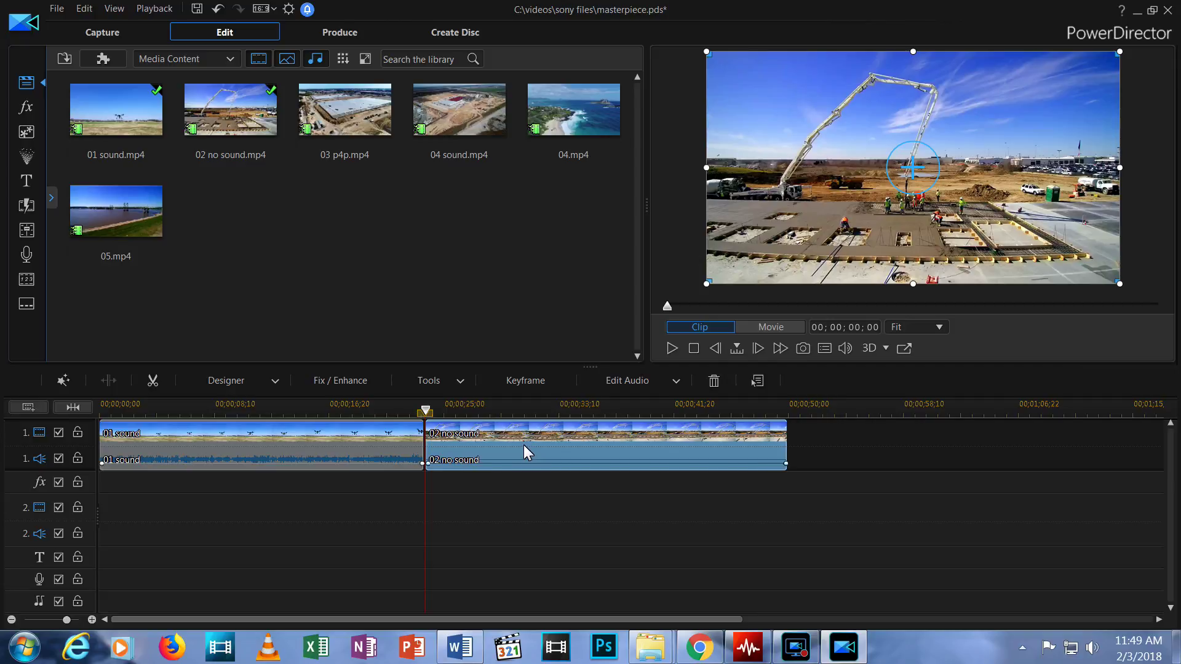
pyautogui.moveTo(573, 111); pyautogui.dragTo(788, 515)
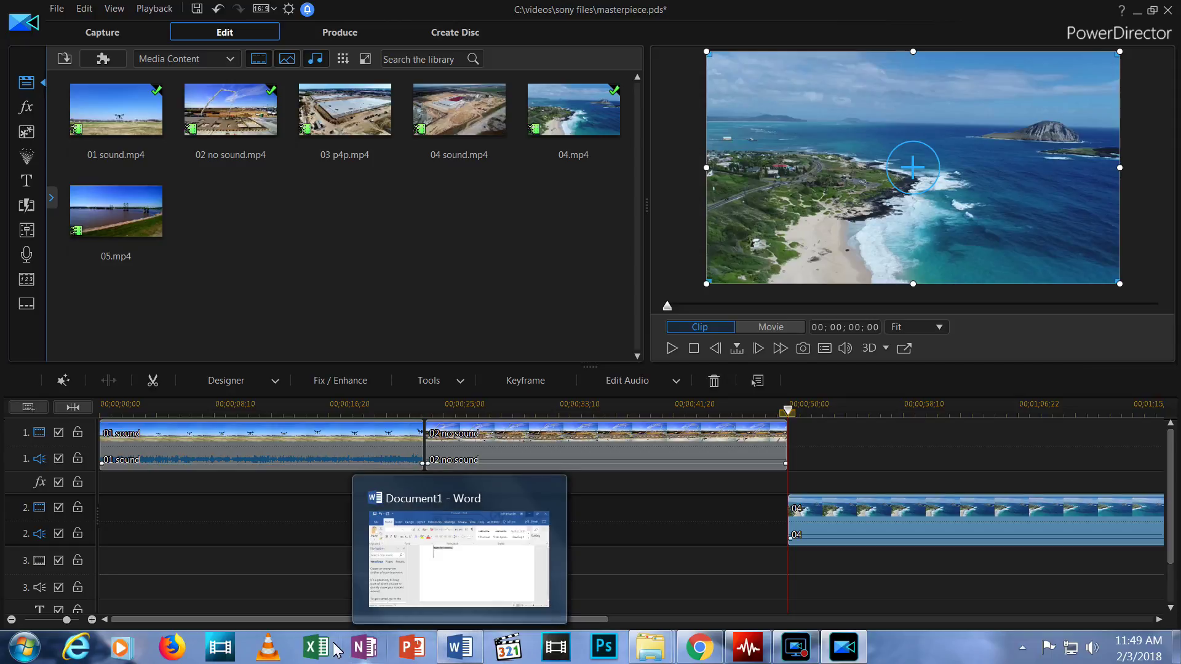
# Trim 02 no sound's start to 00;00;27;13 and its end to 00;00;46;05, leaving 00;00;18;22.
pyautogui.click(470, 436)
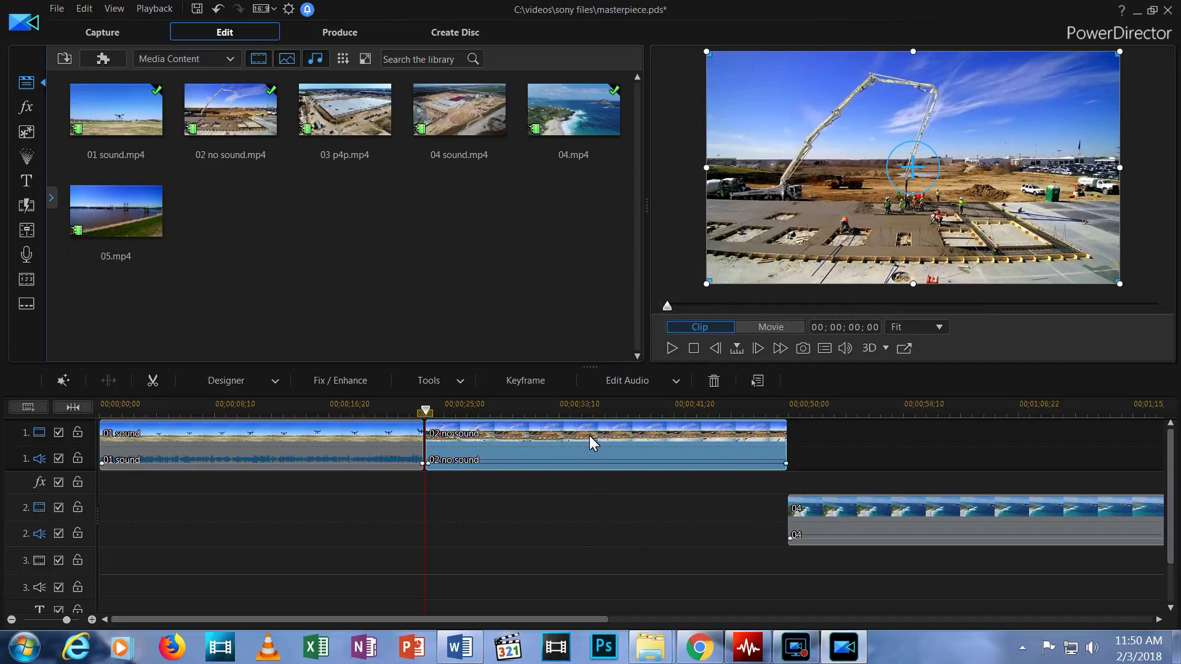
pyautogui.moveTo(589, 435)
pyautogui.mouseDown()
pyautogui.moveTo(799, 416)
pyautogui.moveTo(589, 435)
pyautogui.mouseUp()
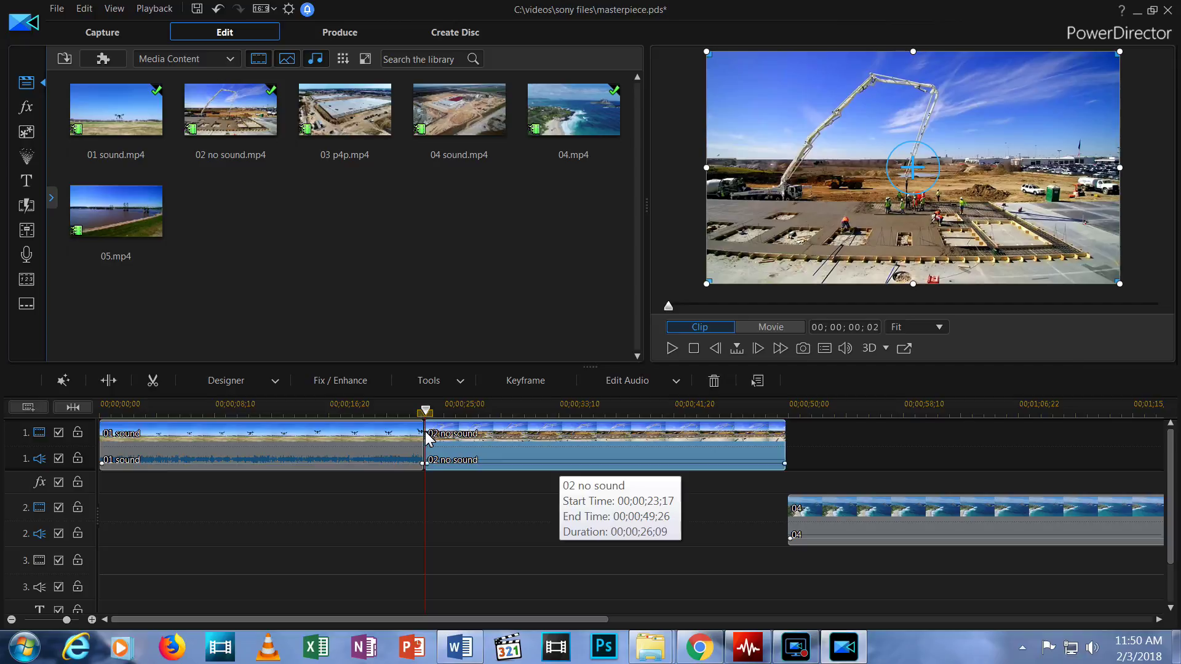
pyautogui.moveTo(428, 438); pyautogui.dragTo(479, 437)
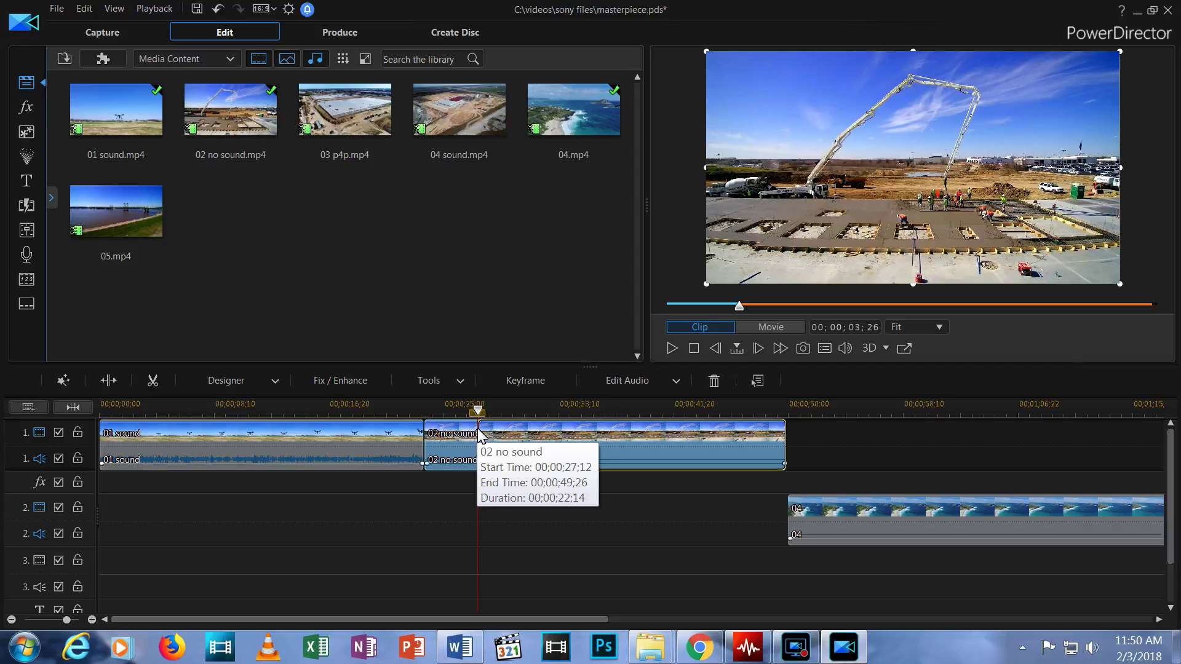
pyautogui.moveTo(480, 435); pyautogui.dragTo(480, 436)
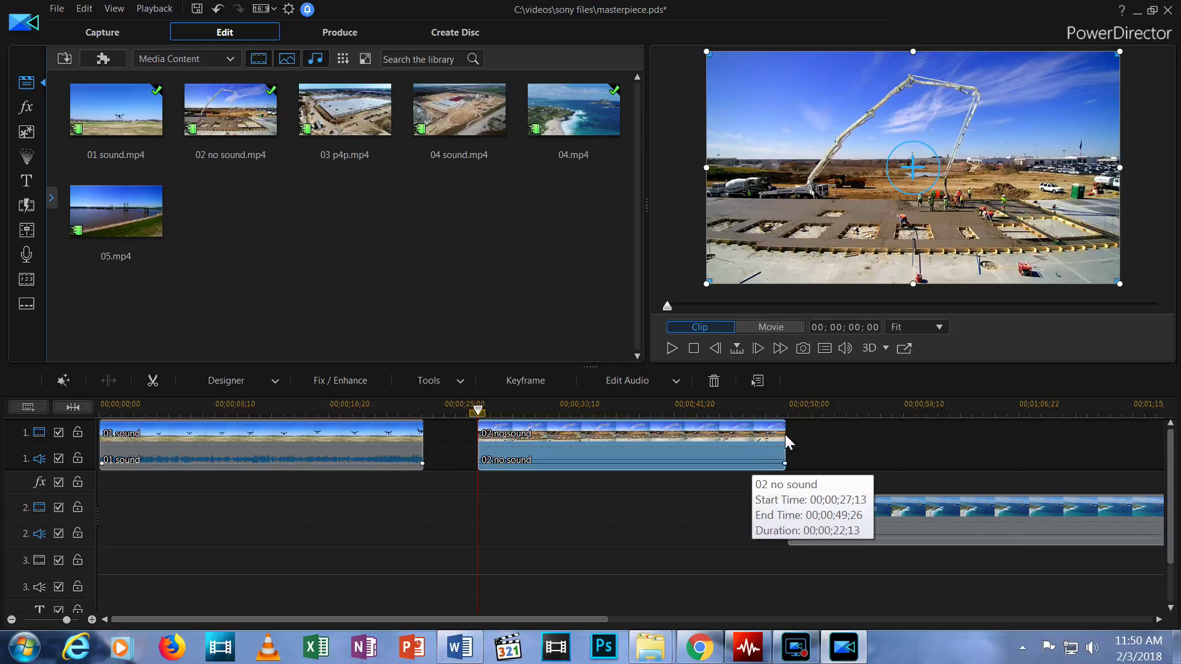
pyautogui.moveTo(785, 434); pyautogui.dragTo(736, 439)
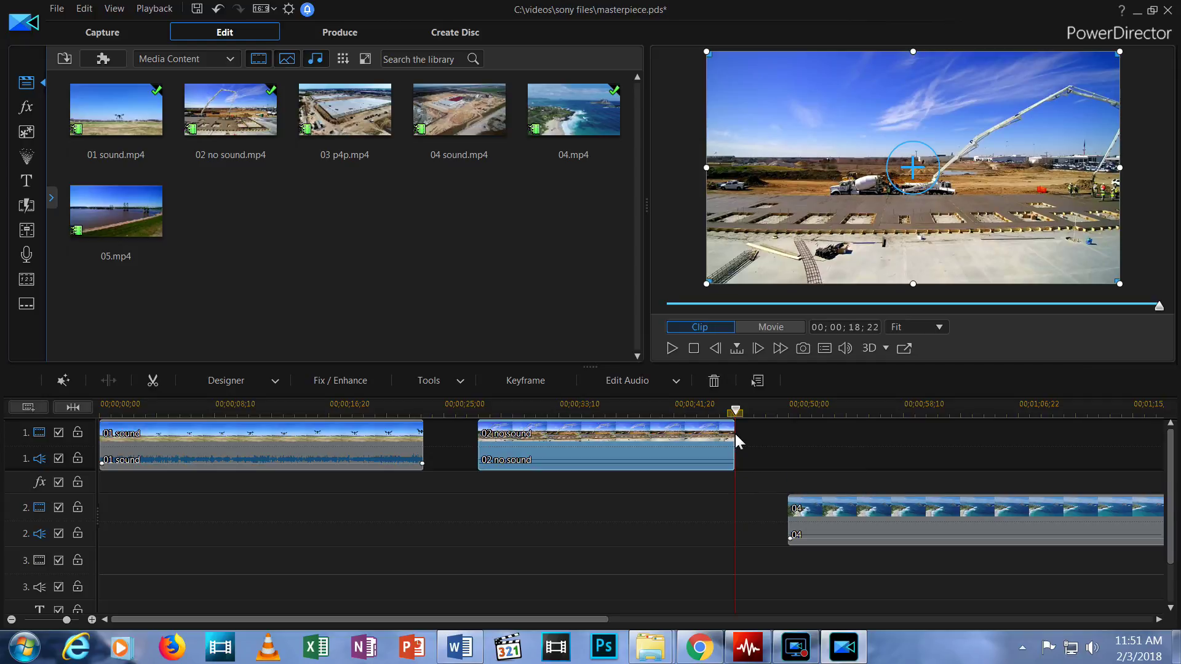
pyautogui.moveTo(735, 434)
pyautogui.mouseDown()
pyautogui.moveTo(788, 433)
pyautogui.moveTo(738, 438)
pyautogui.mouseUp()
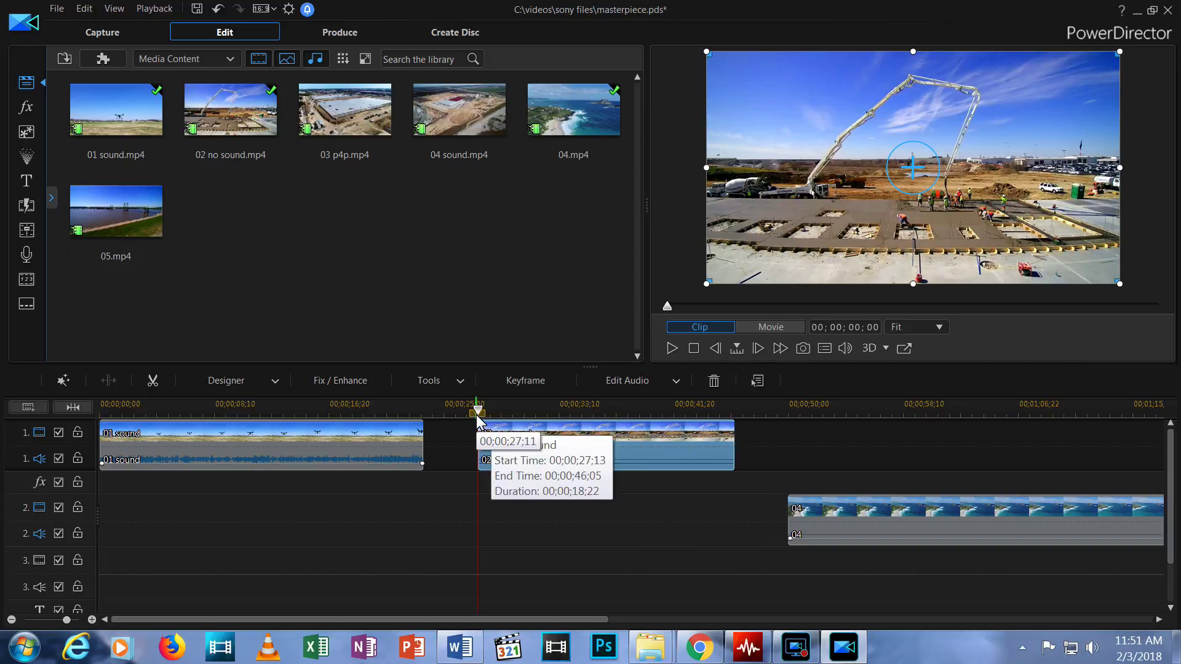
# Split the 02 no sound clip at 00;00;30;06.
pyautogui.moveTo(482, 413); pyautogui.dragTo(515, 411)
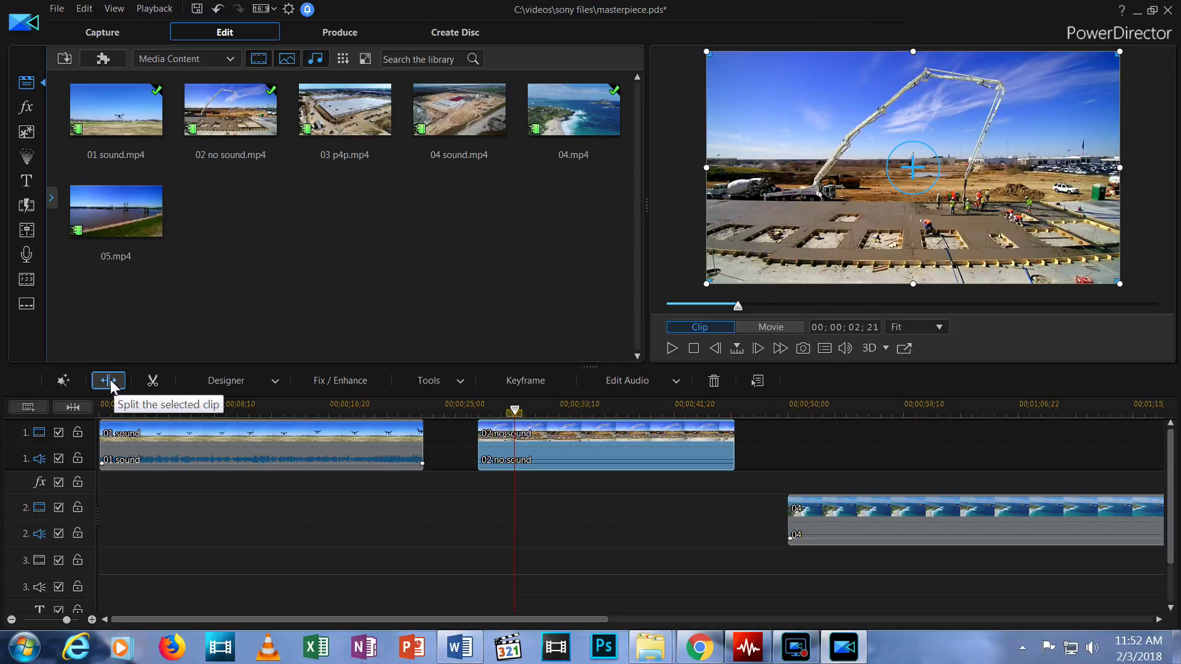
pyautogui.click(578, 450)
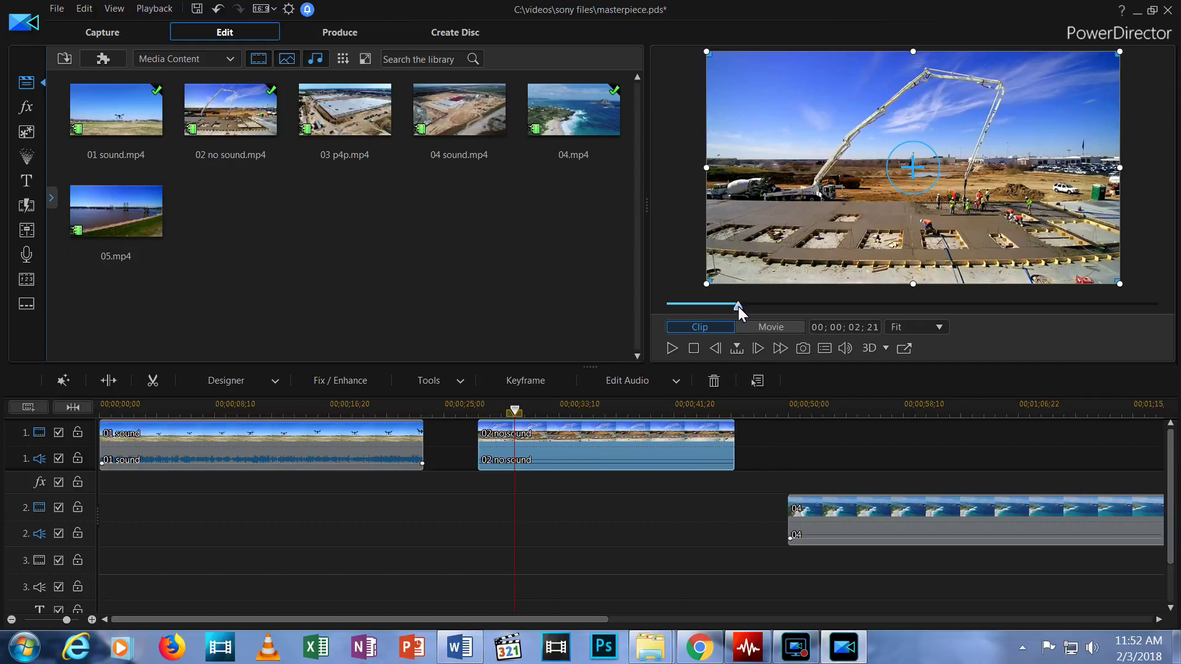
pyautogui.moveTo(738, 307); pyautogui.dragTo(787, 303)
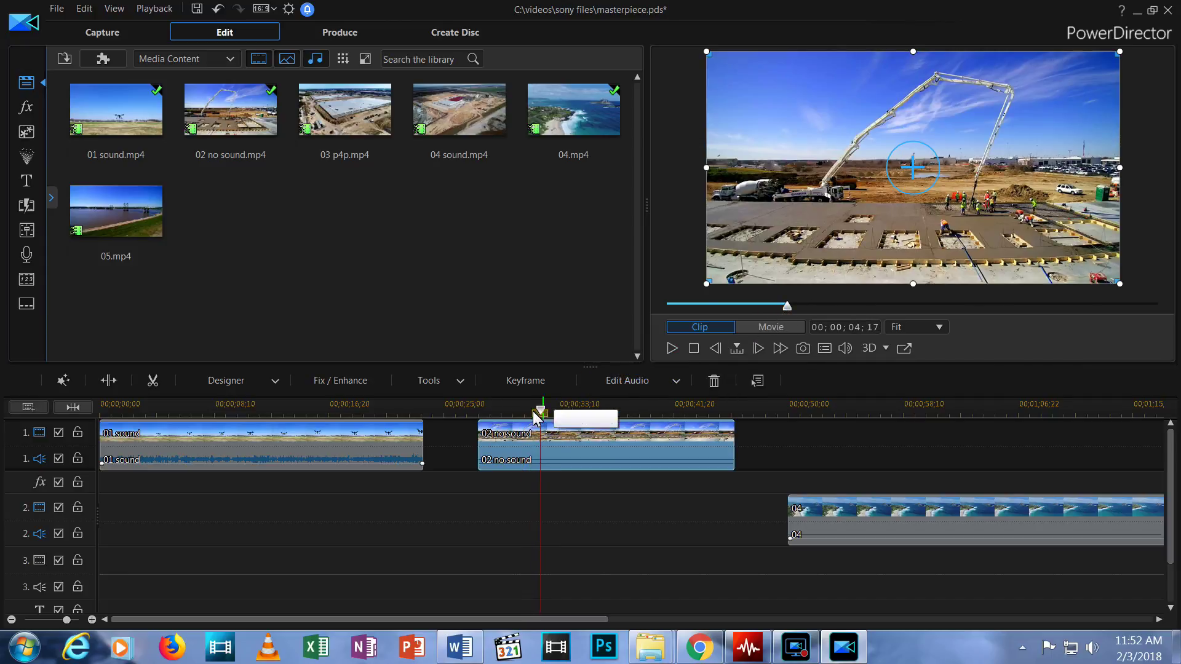
pyautogui.click(787, 306)
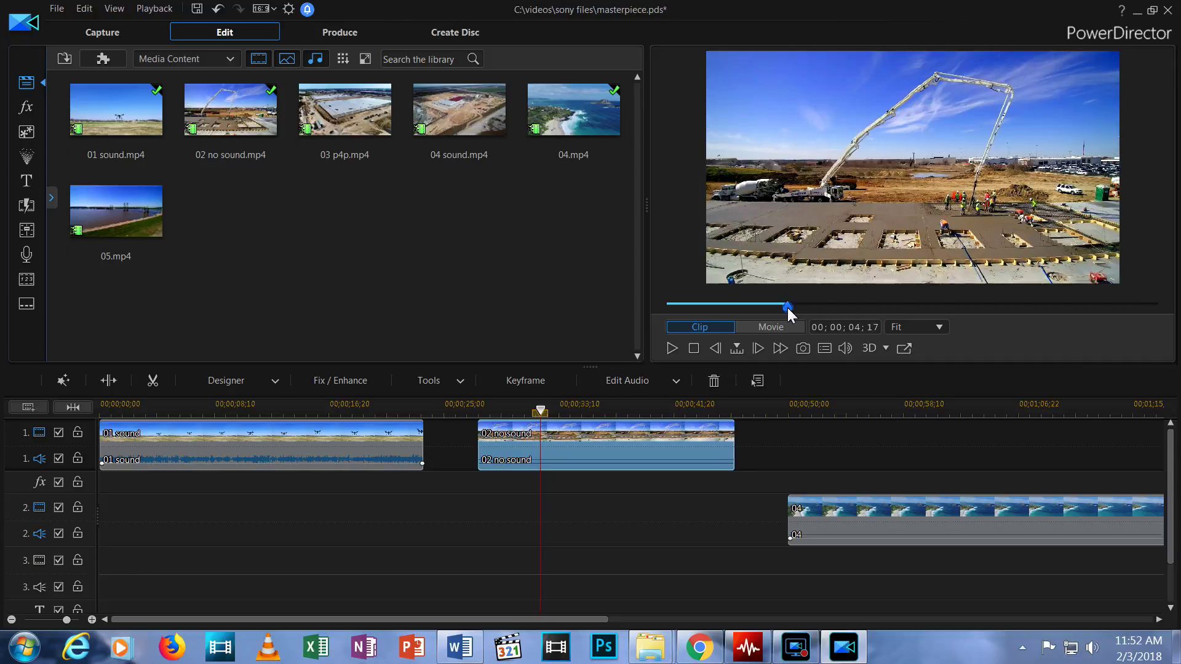
pyautogui.moveTo(787, 308); pyautogui.dragTo(739, 313)
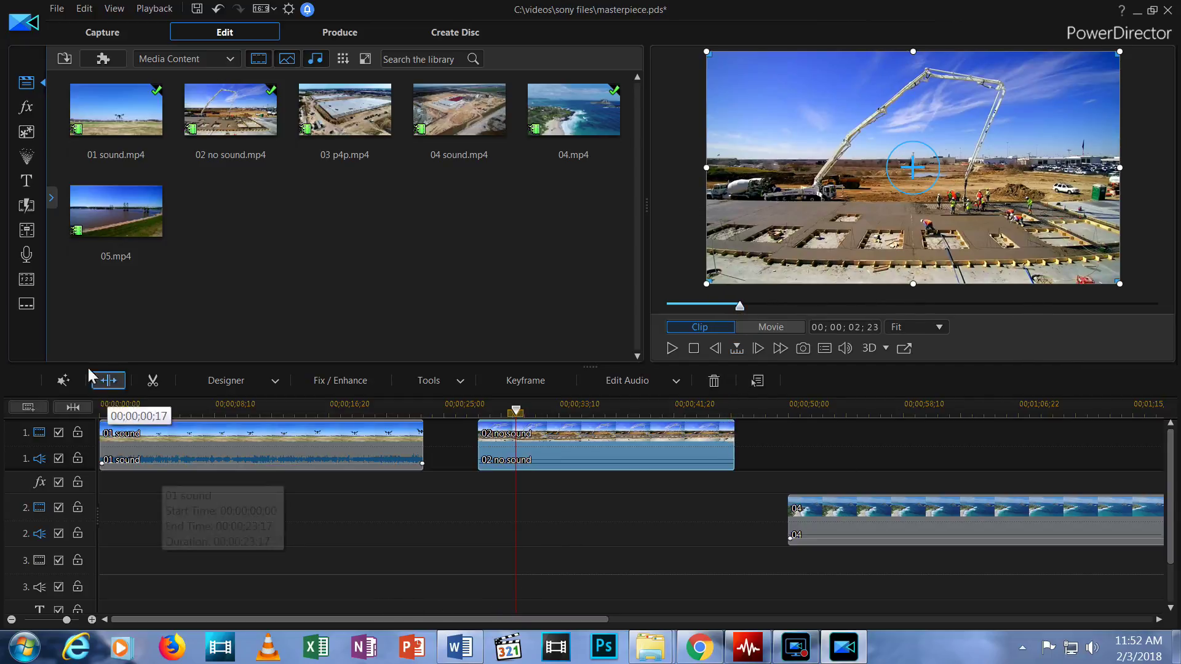
pyautogui.click(108, 380)
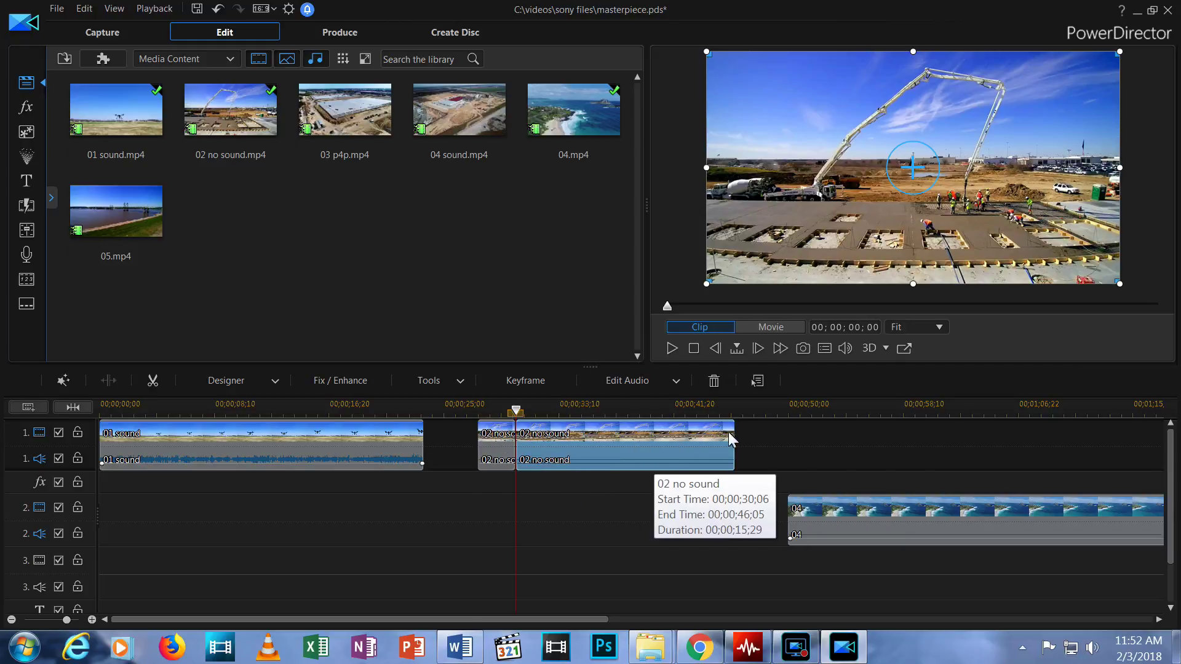
# Split the later piece of 02 no sound again at 00;00;36;18.
pyautogui.moveTo(666, 304); pyautogui.dragTo(810, 305)
pyautogui.moveTo(855, 307); pyautogui.dragTo(863, 305)
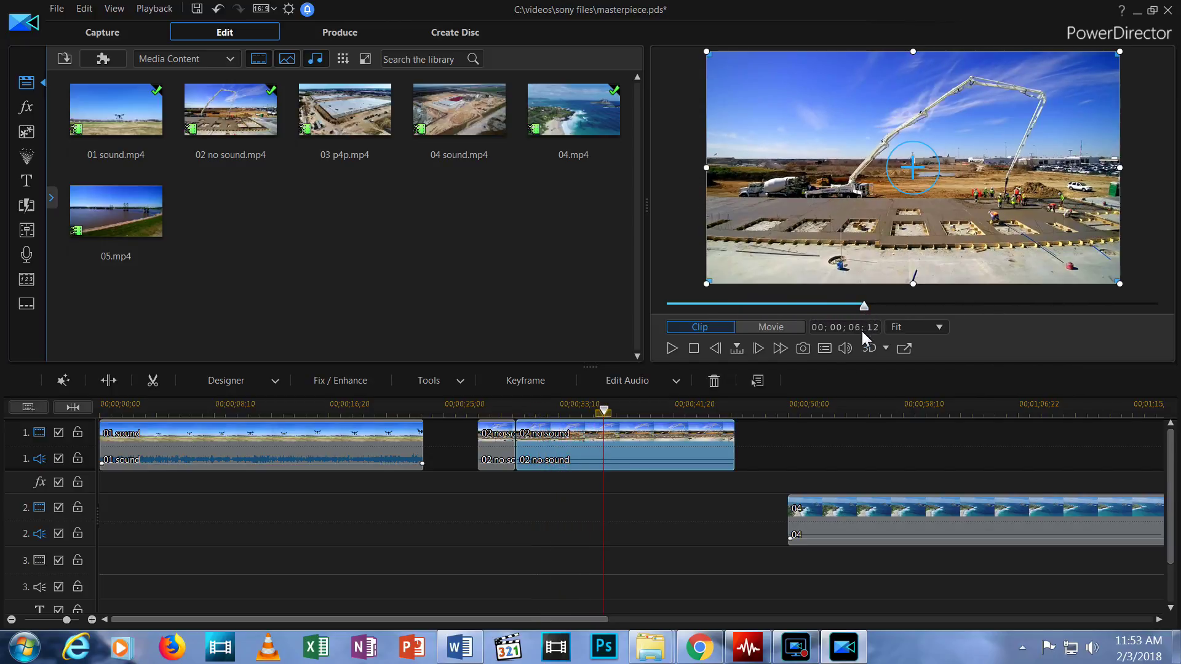
pyautogui.click(110, 381)
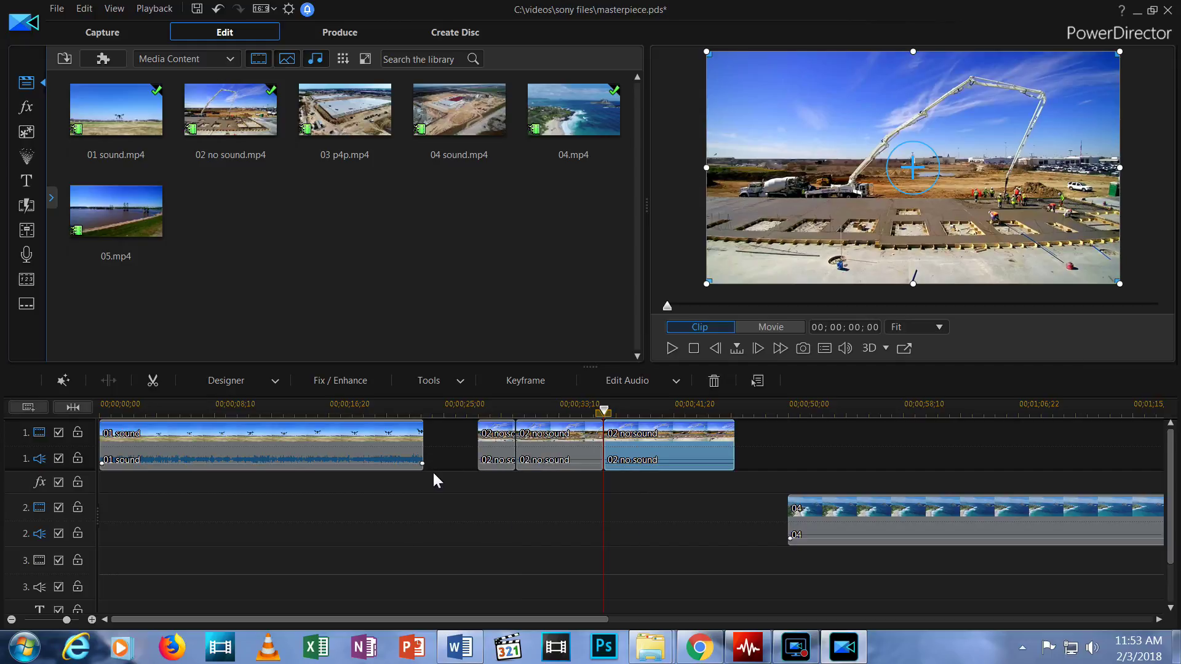
pyautogui.click(563, 432)
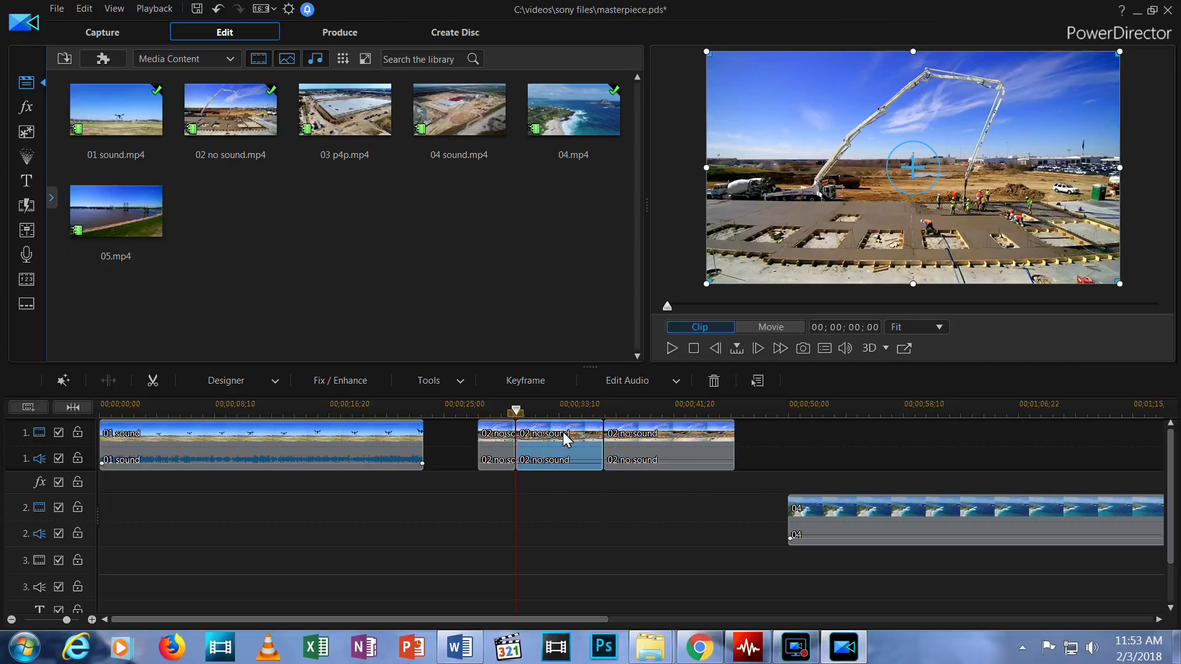
pyautogui.click(719, 382)
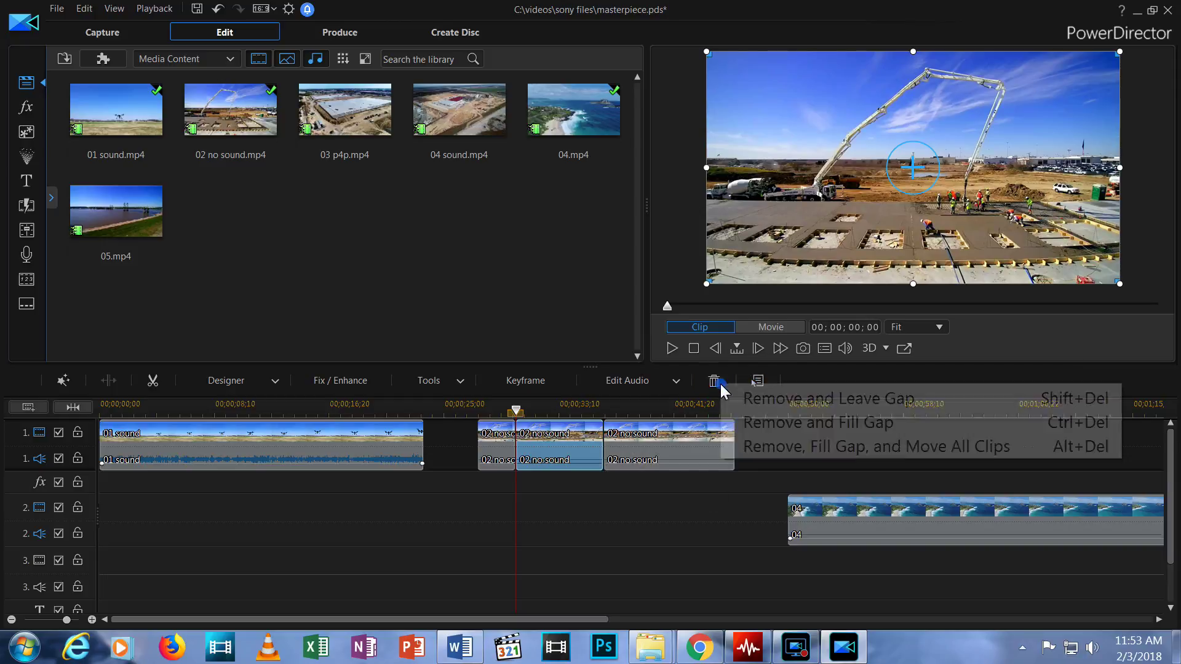
pyautogui.click(827, 400)
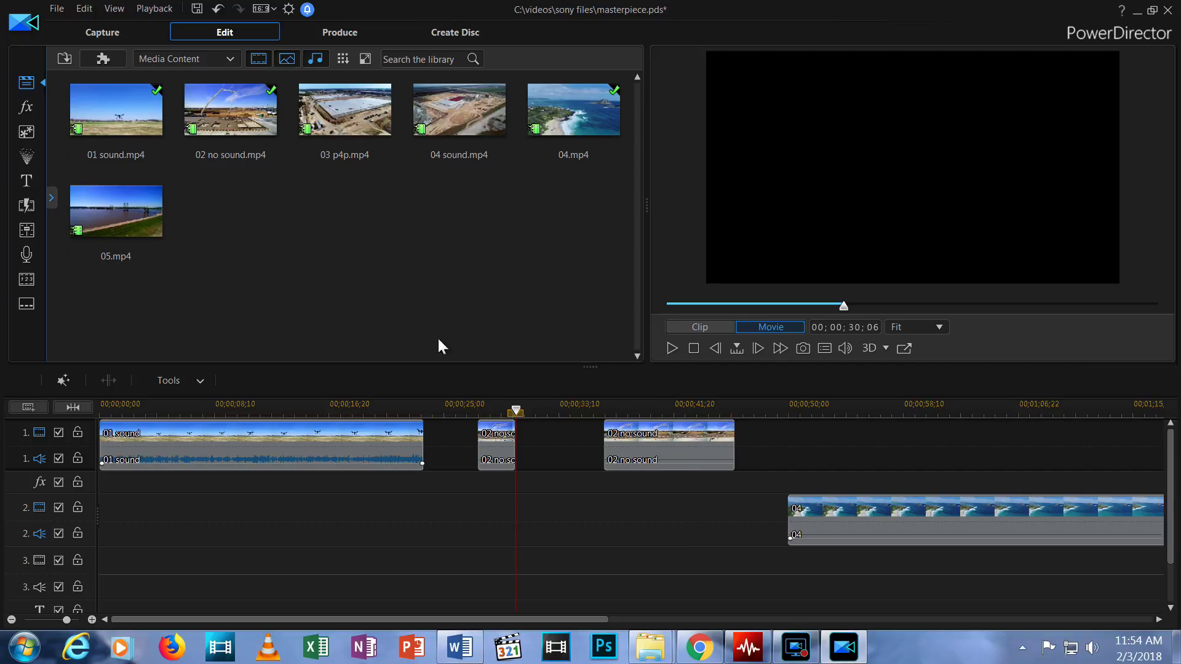
pyautogui.click(84, 9)
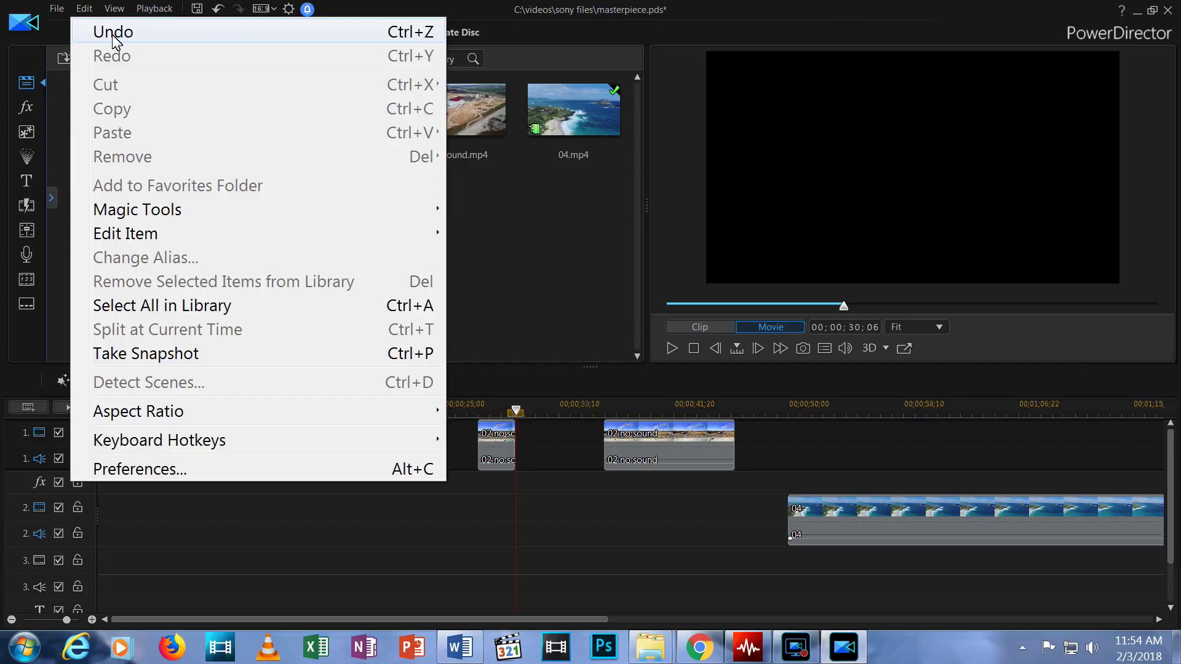
pyautogui.click(317, 31)
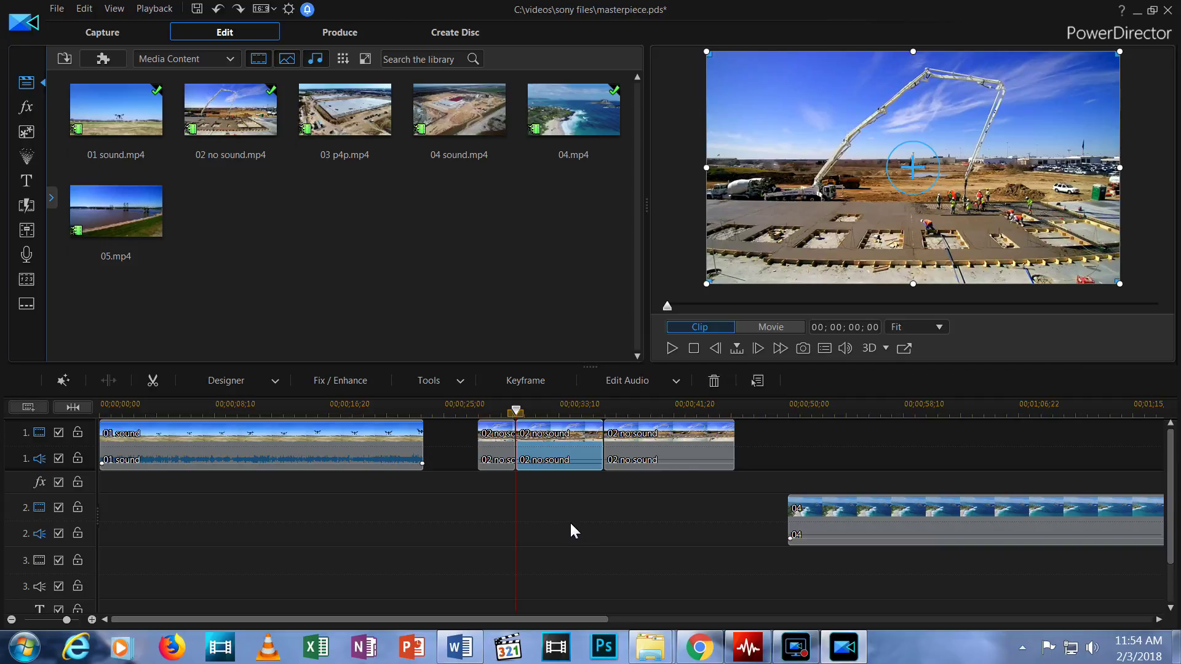
# Delete the middle 02 no sound piece using Remove and Fill Gap.
pyautogui.click(561, 434)
pyautogui.click(714, 380)
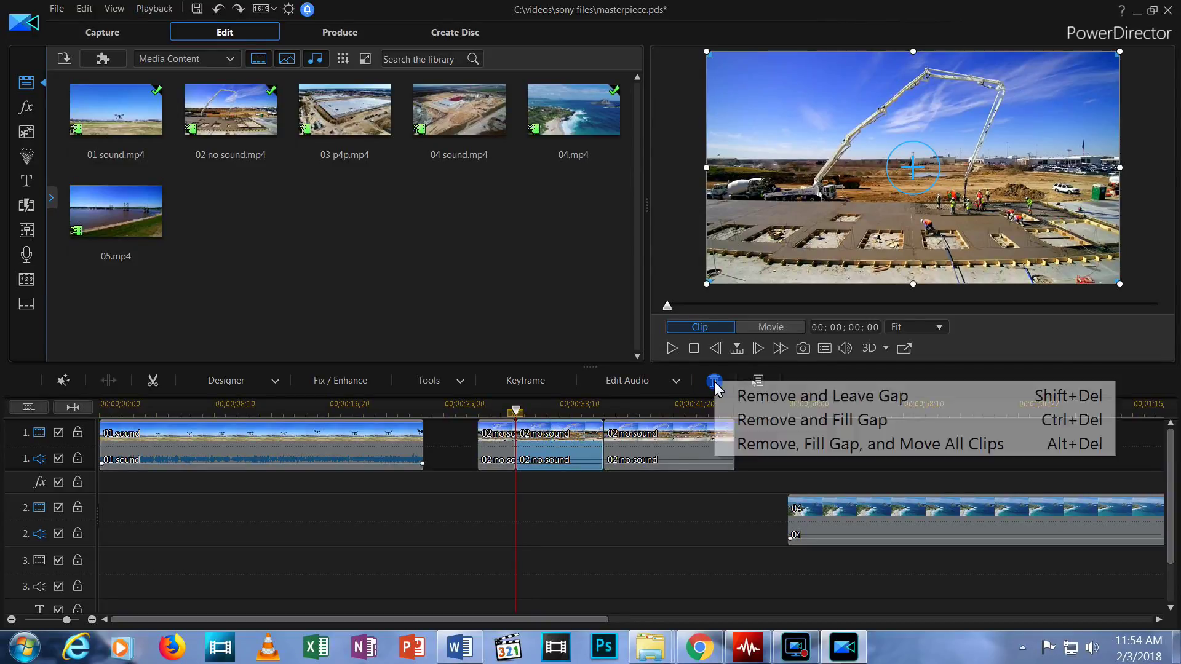
pyautogui.click(759, 422)
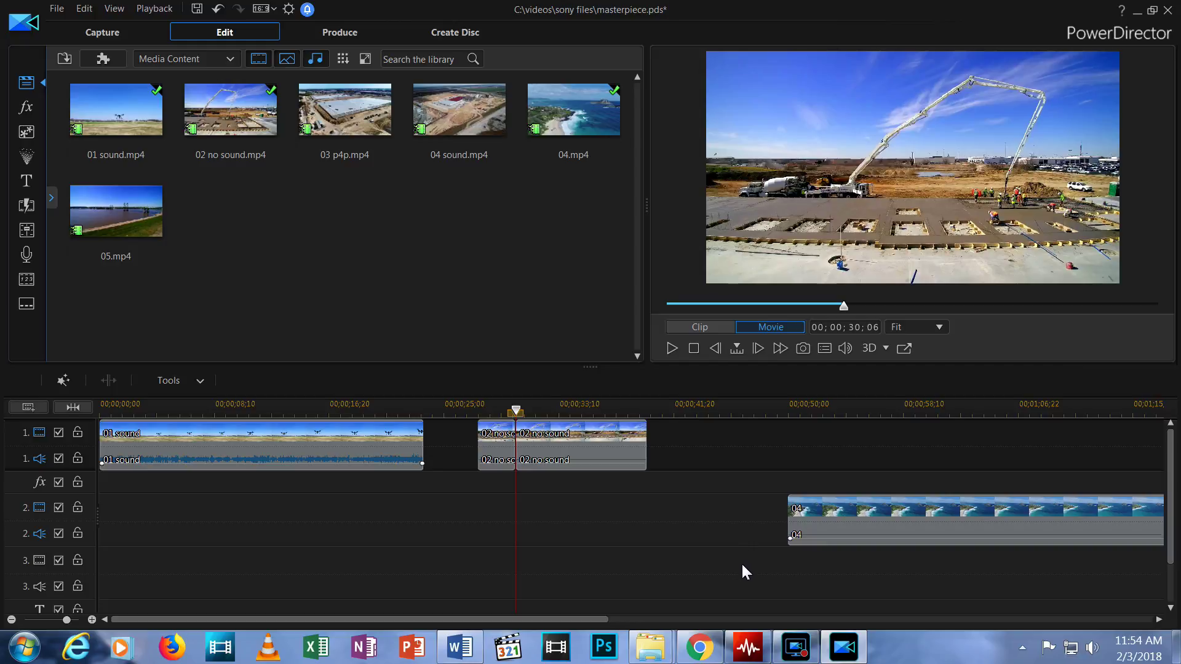
pyautogui.click(84, 9)
# Undo the removal, then delete the middle piece with Remove, Fill Gap, and Move All Clips.
pyautogui.click(106, 32)
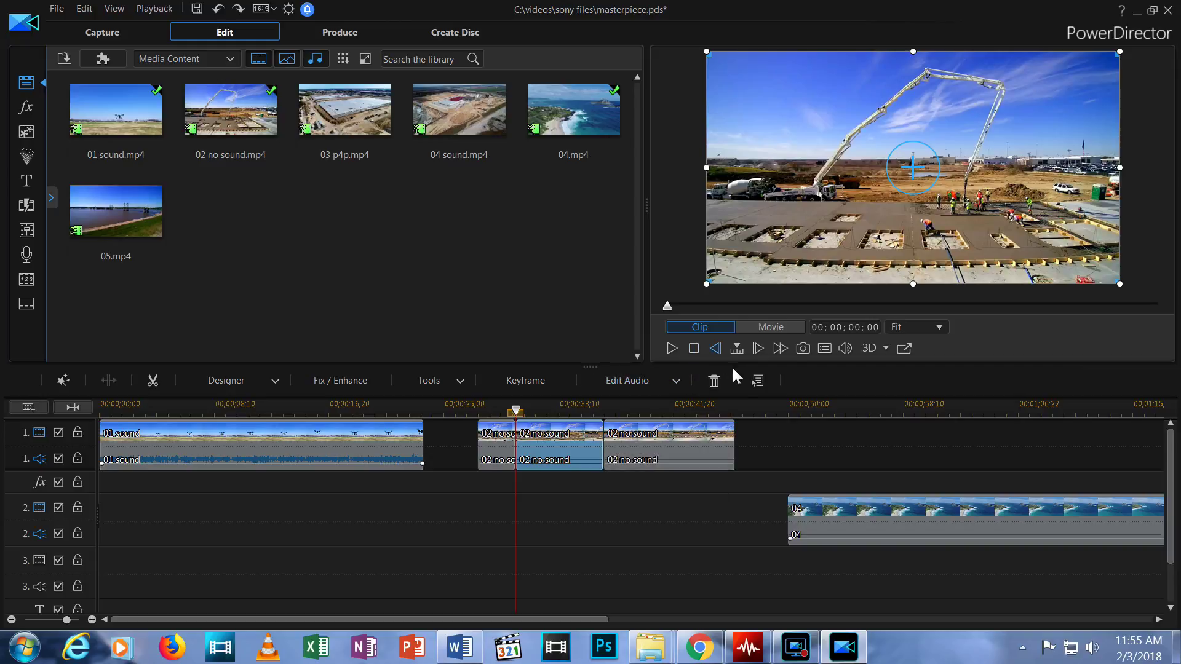
pyautogui.click(711, 384)
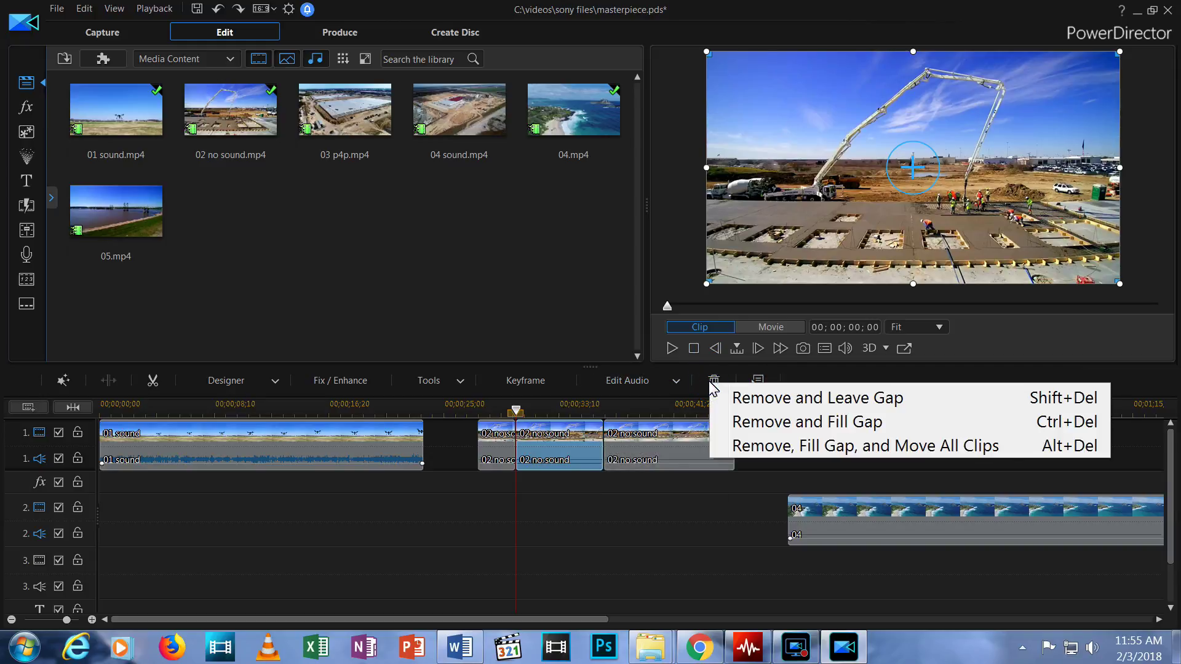
pyautogui.click(769, 447)
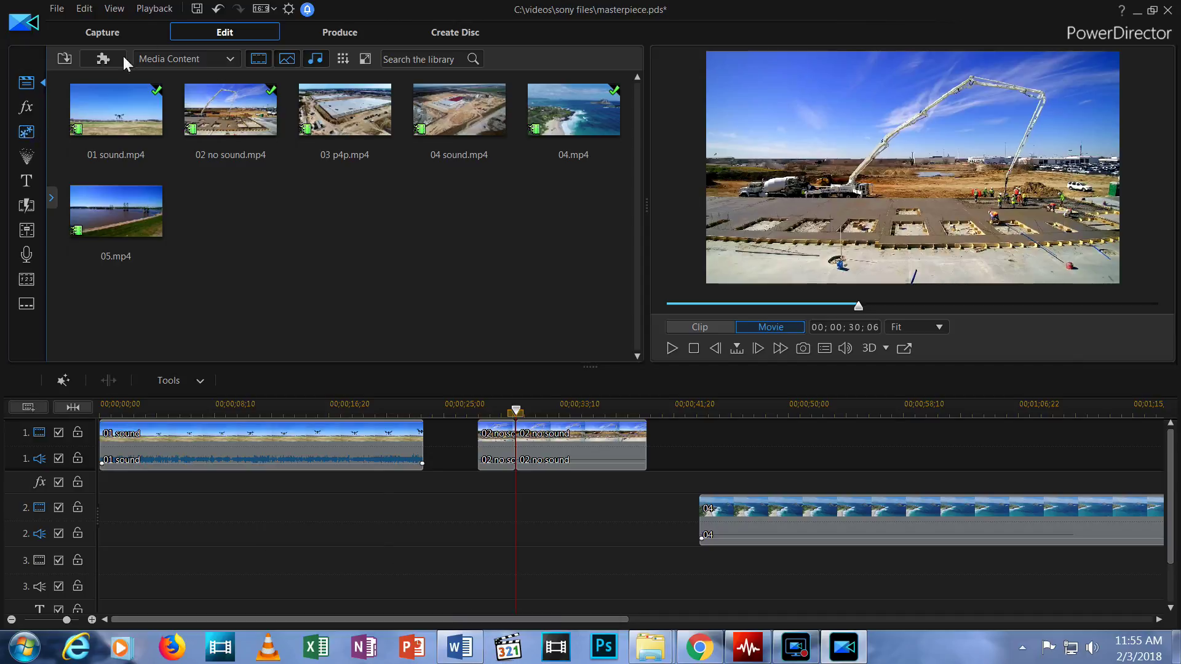
# Undo the last two edits and slide clip 04 earlier beneath the 02 no sound clips.
pyautogui.click(84, 9)
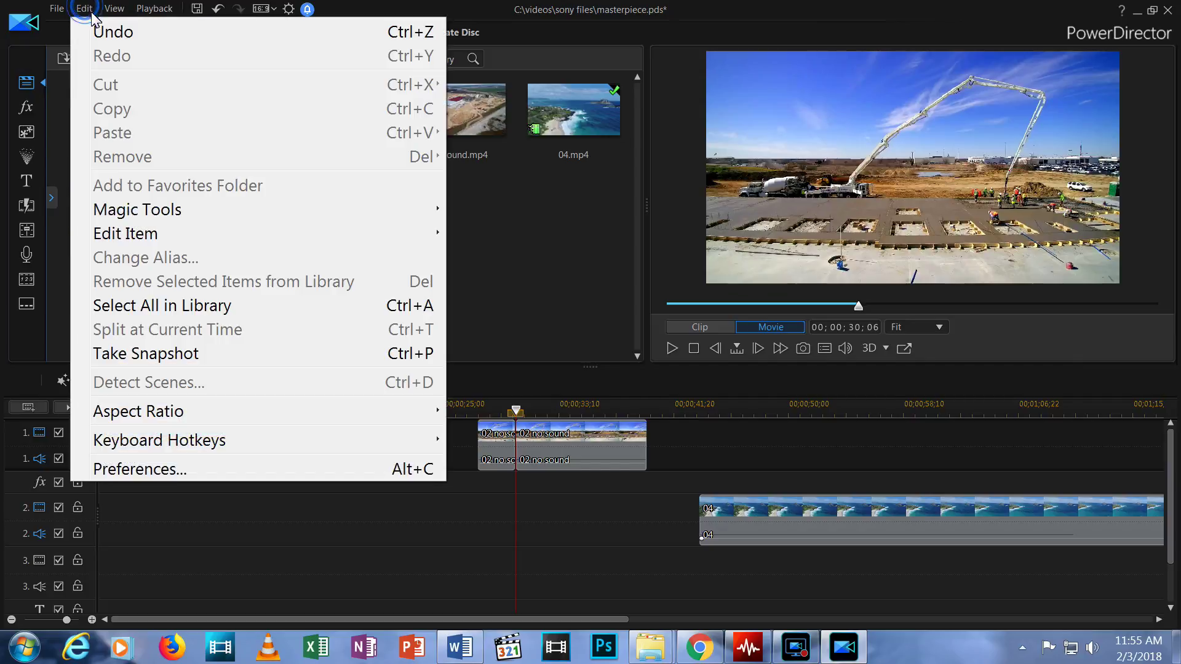
pyautogui.click(104, 30)
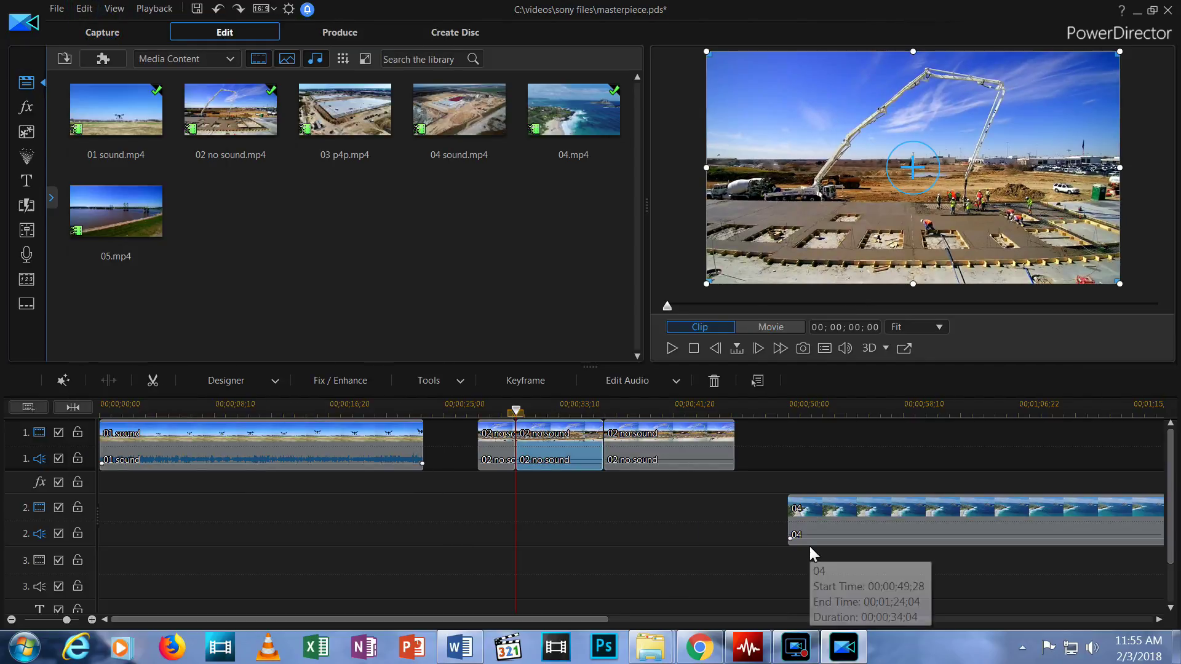
pyautogui.click(838, 517)
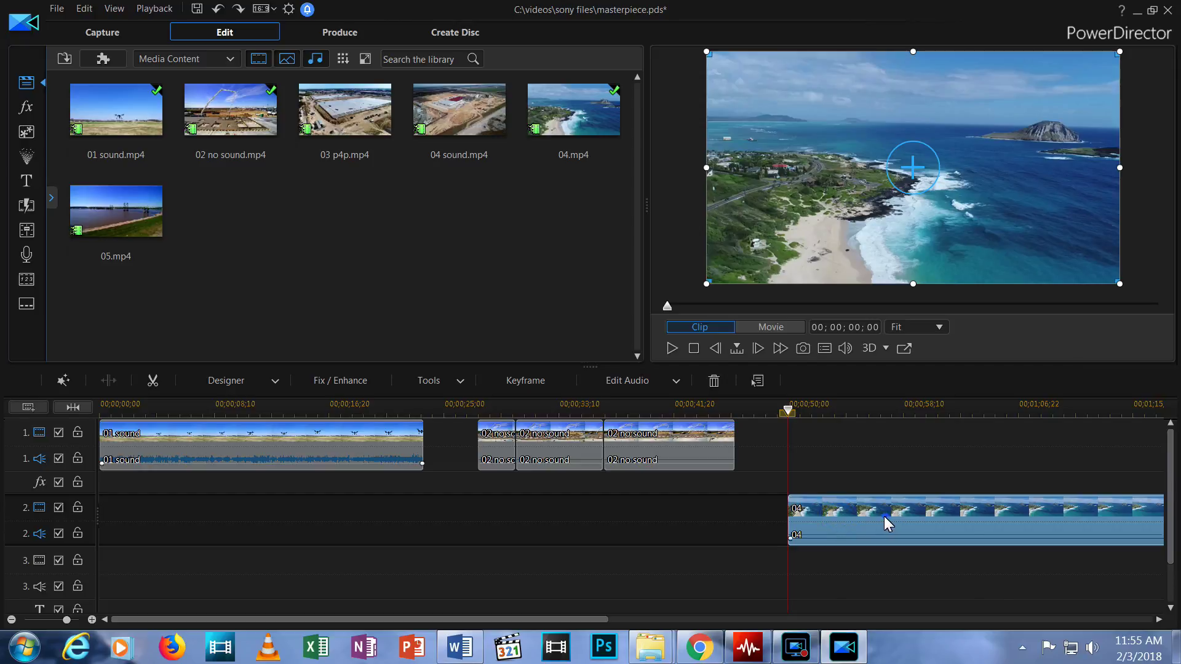
pyautogui.moveTo(884, 516); pyautogui.dragTo(615, 514)
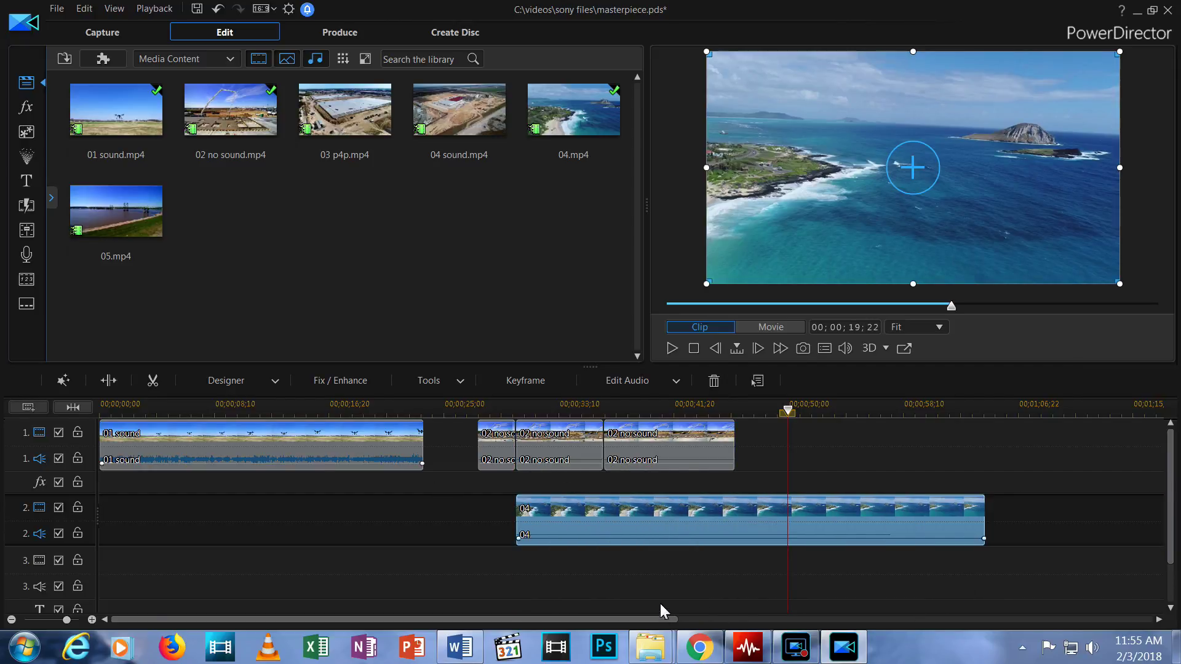
pyautogui.click(769, 460)
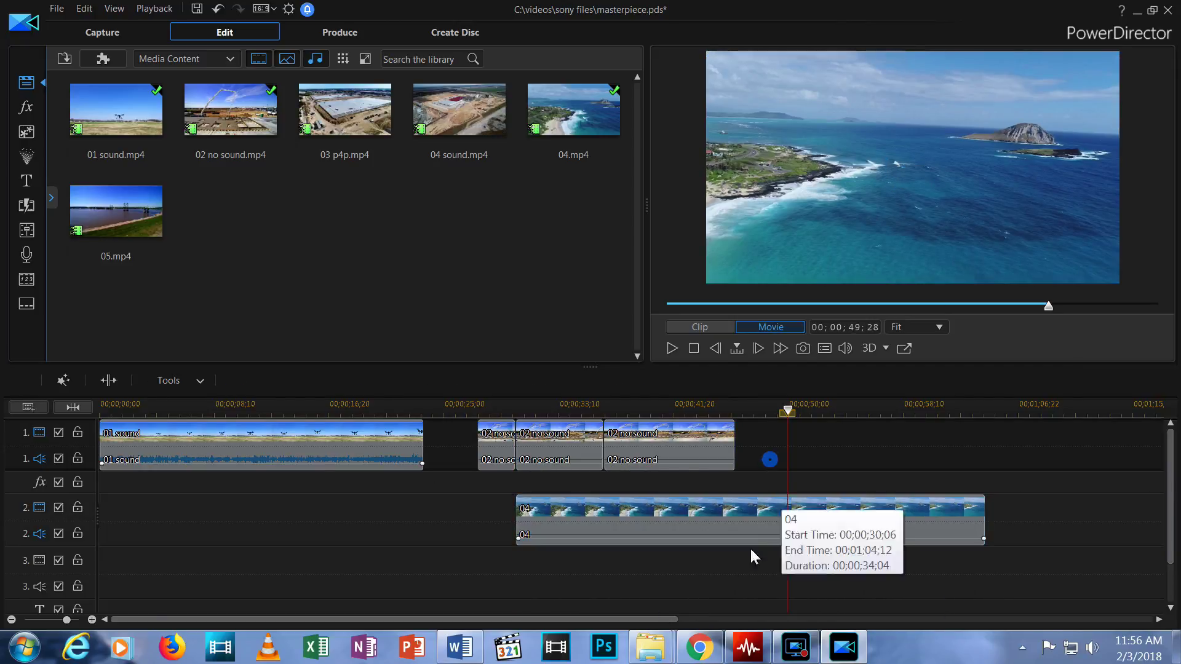
# Split the last 02 no sound clip at 00;00;39;26.
pyautogui.click(648, 448)
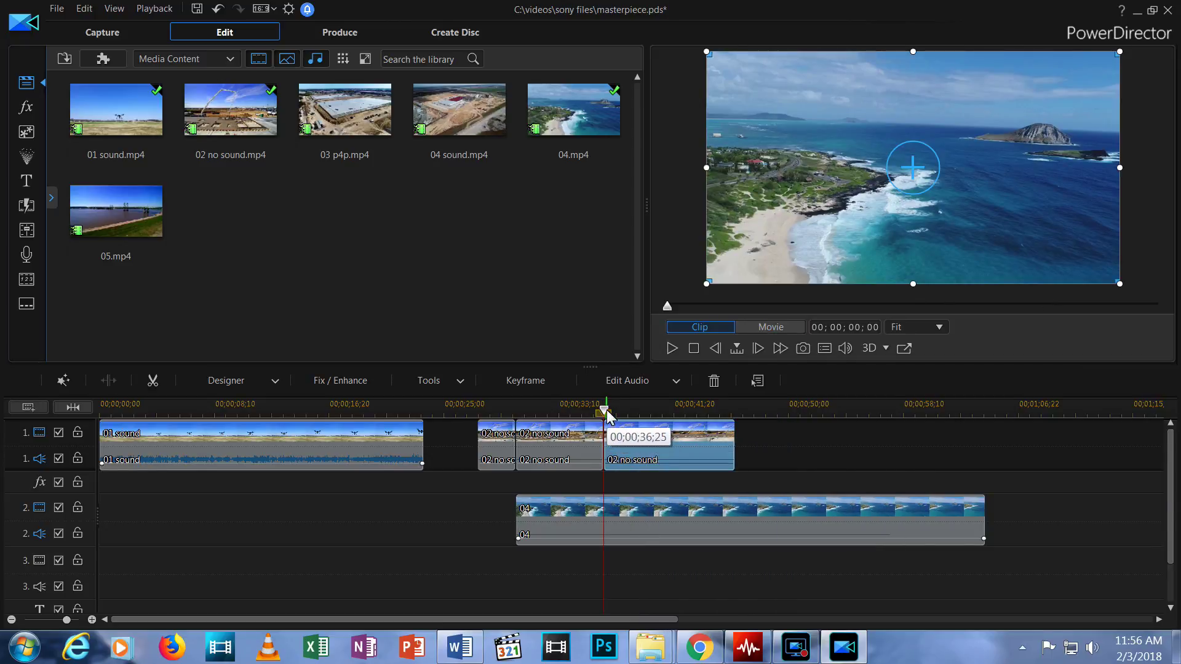
pyautogui.moveTo(612, 410); pyautogui.dragTo(651, 412)
pyautogui.click(650, 444)
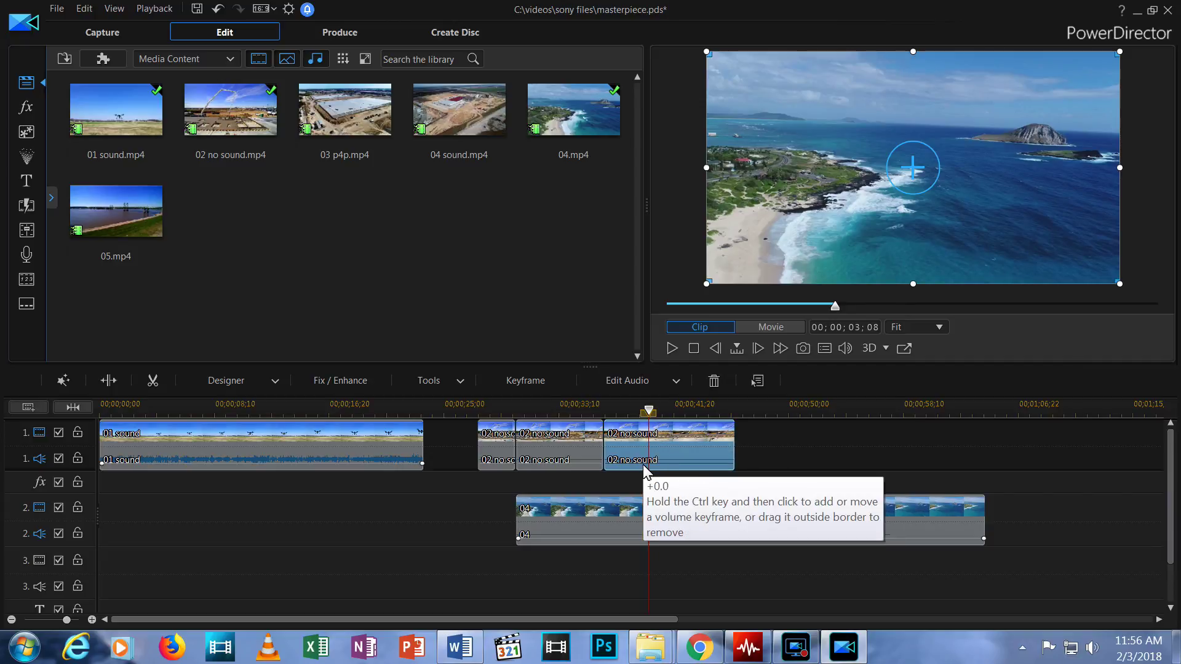
pyautogui.click(100, 383)
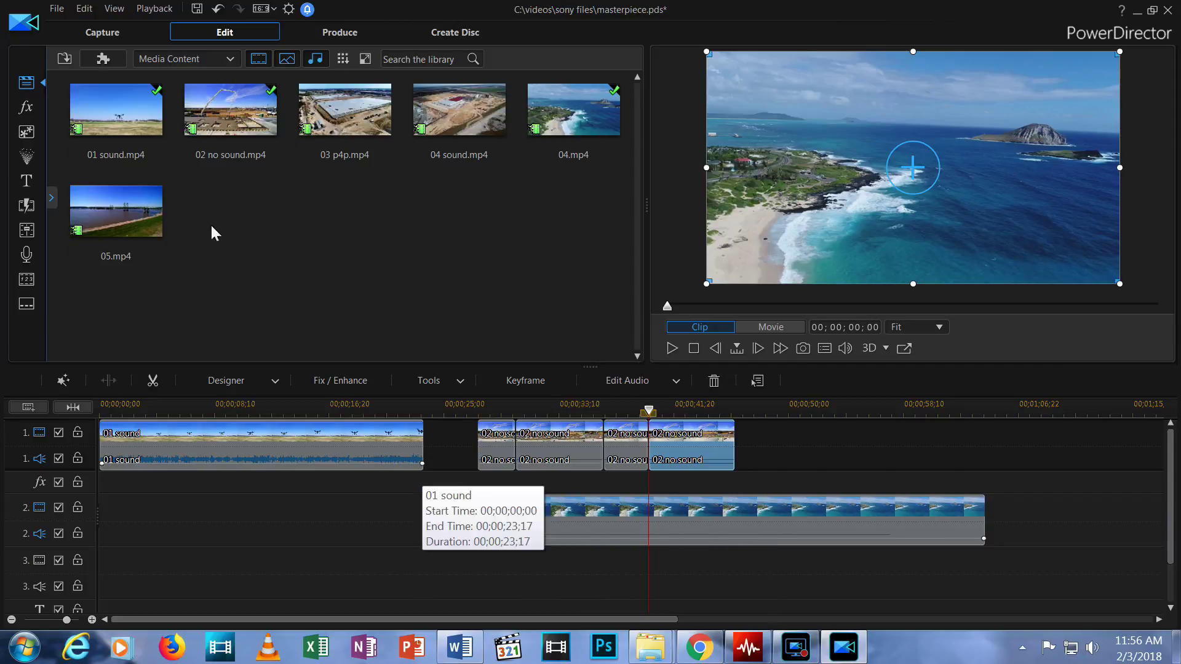
# Undo the 02 no sound split, then split clip 04 at about 00;00;39;19.
pyautogui.click(84, 8)
pyautogui.click(102, 34)
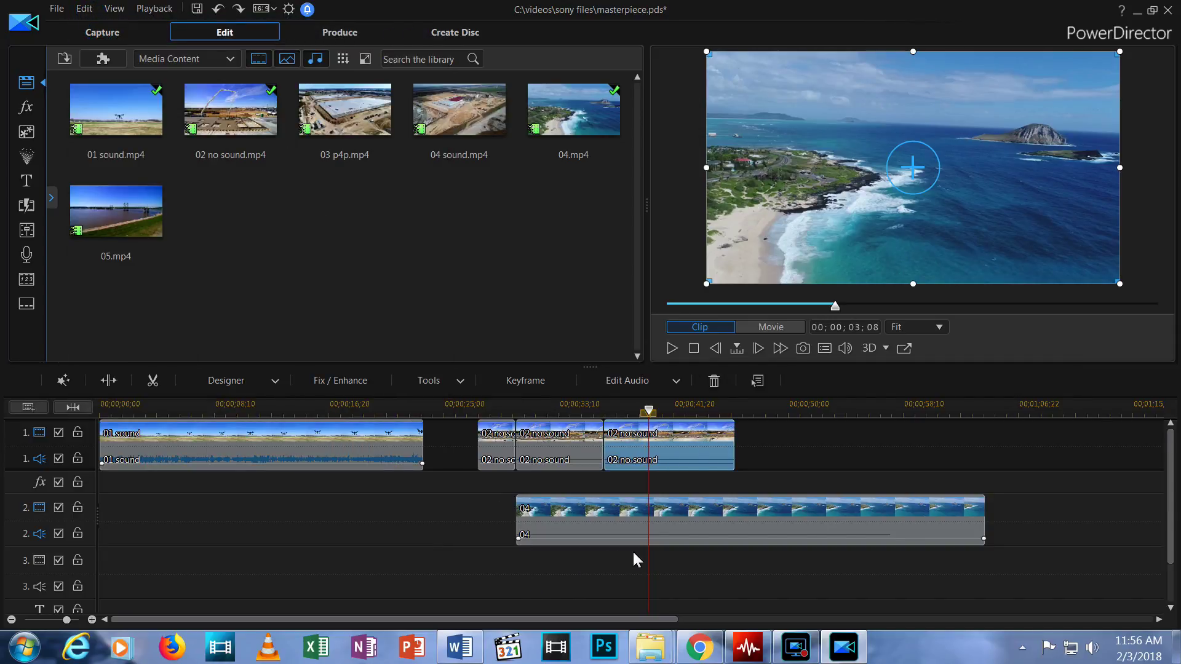
pyautogui.click(644, 521)
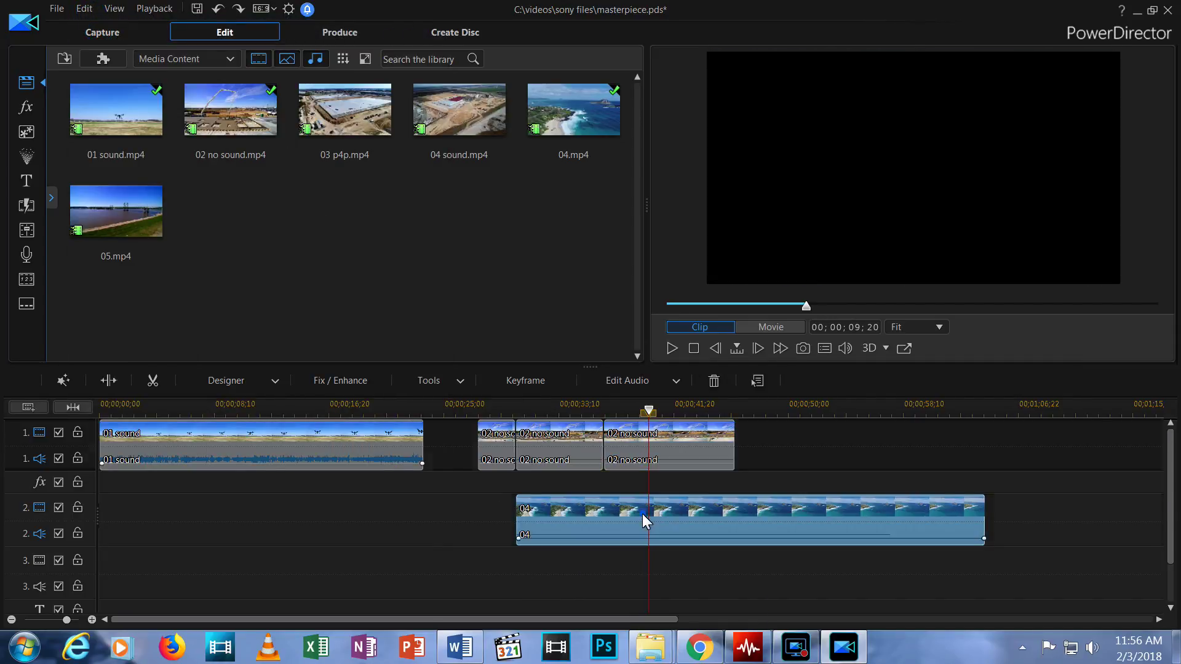
pyautogui.click(646, 412)
pyautogui.click(637, 411)
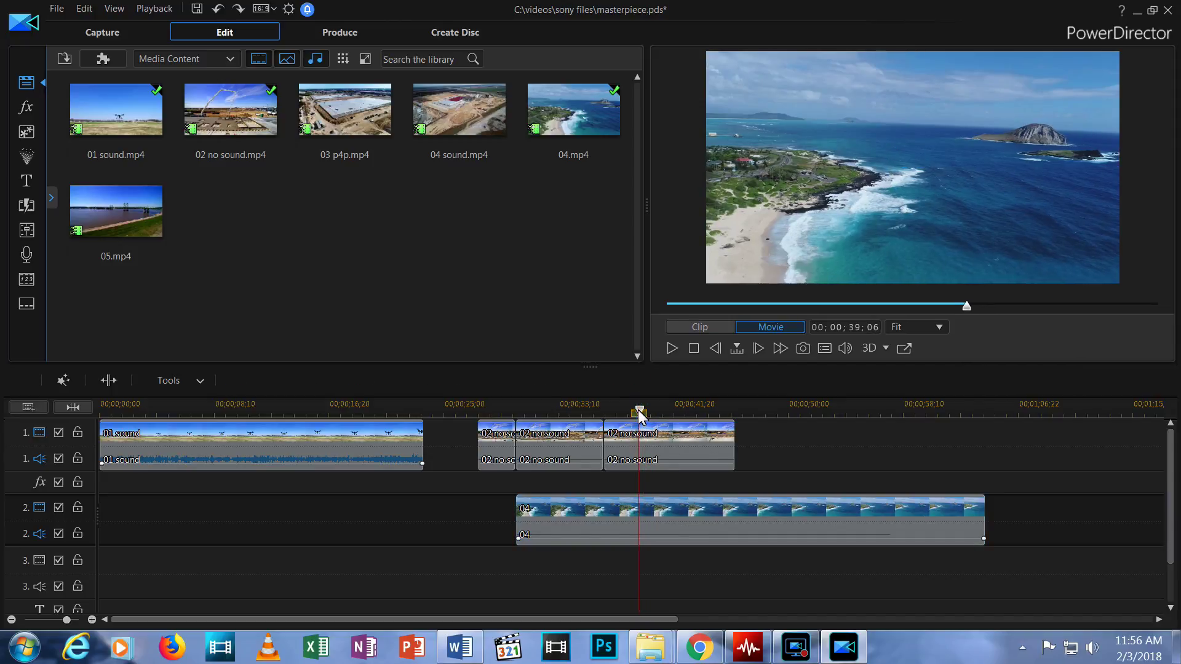
pyautogui.click(637, 523)
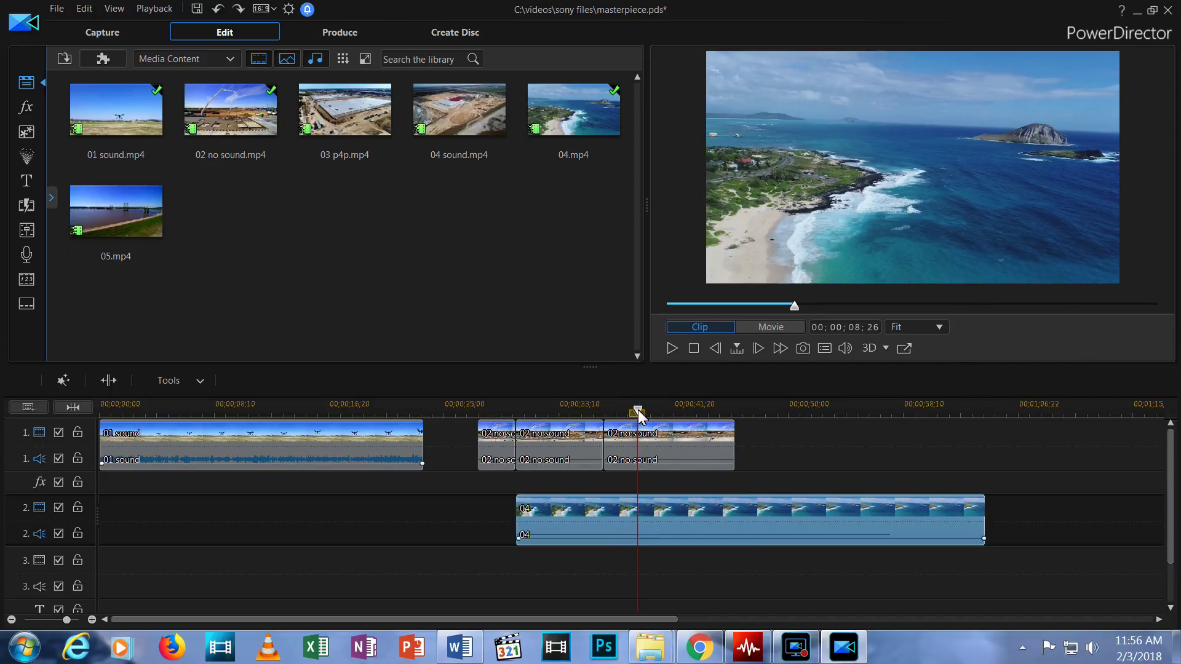
pyautogui.click(112, 381)
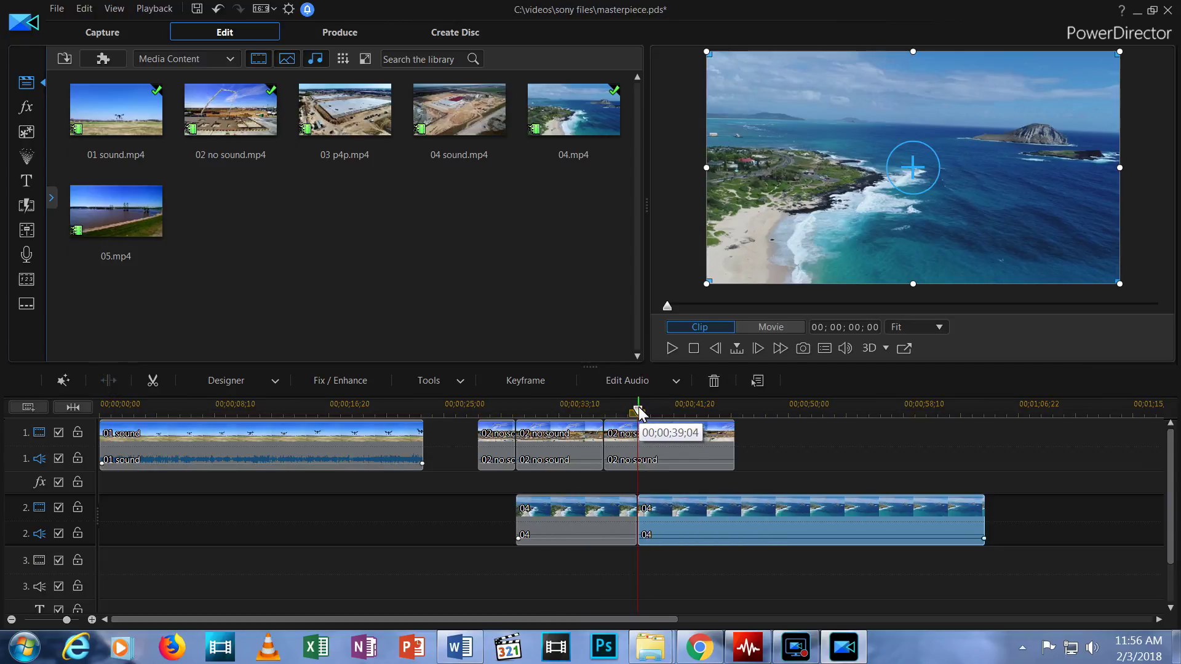
# Undo the split of clip 04 so it stays in one piece.
pyautogui.click(658, 407)
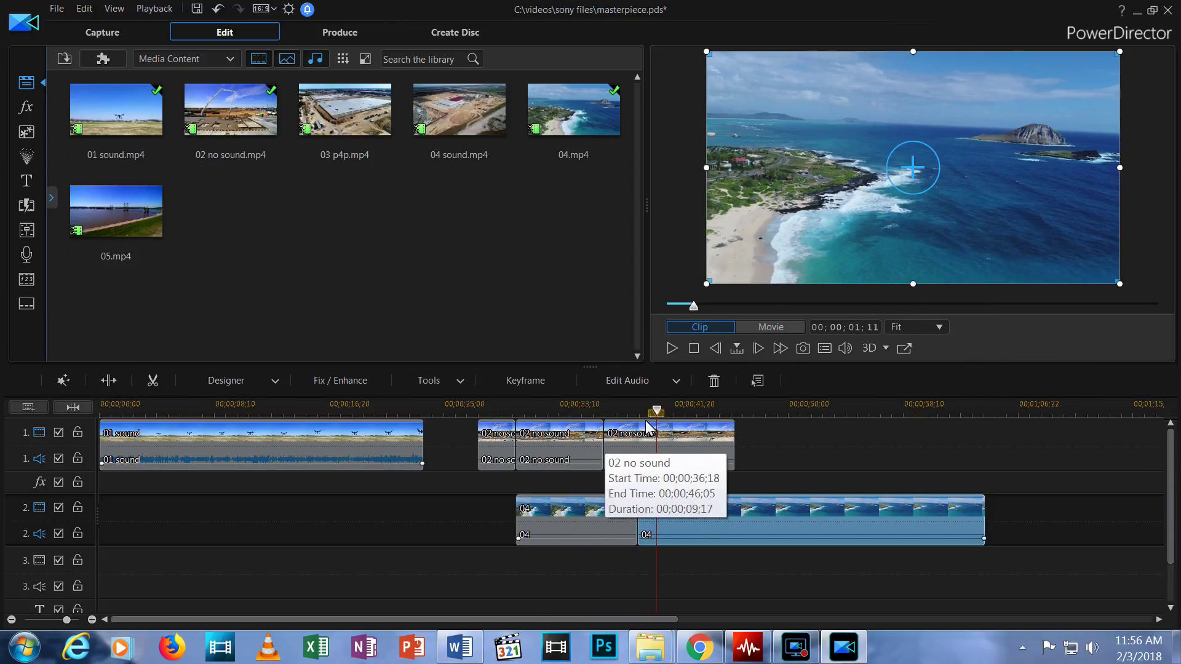
pyautogui.moveTo(656, 410); pyautogui.dragTo(642, 410)
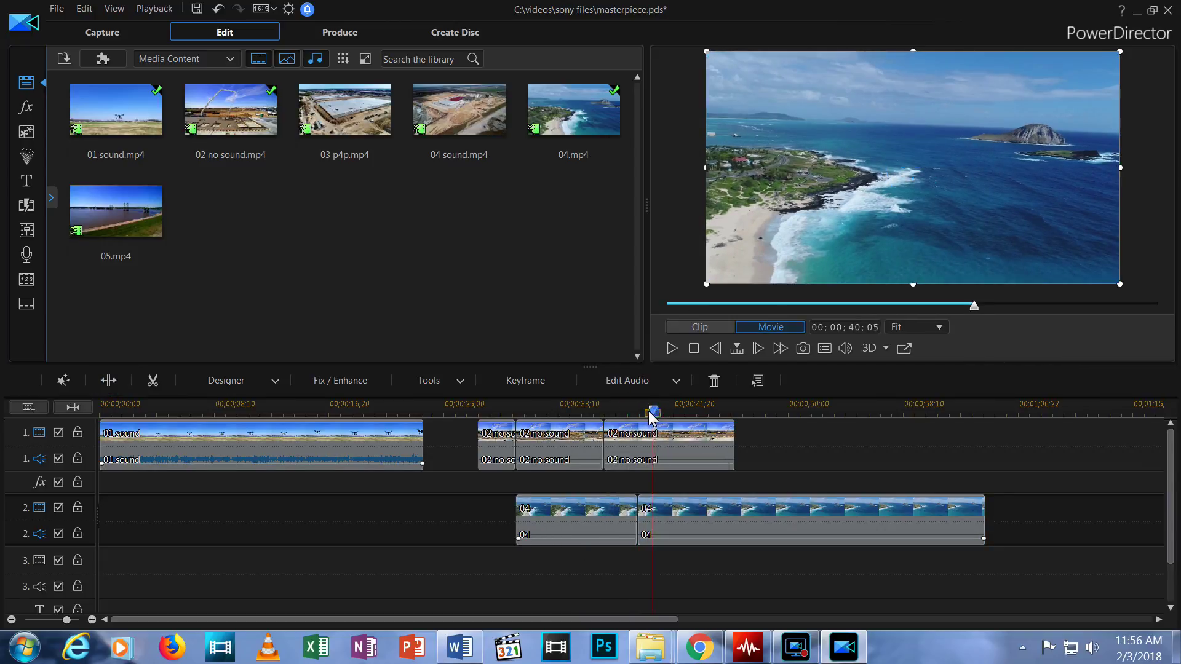
pyautogui.click(84, 8)
pyautogui.click(106, 34)
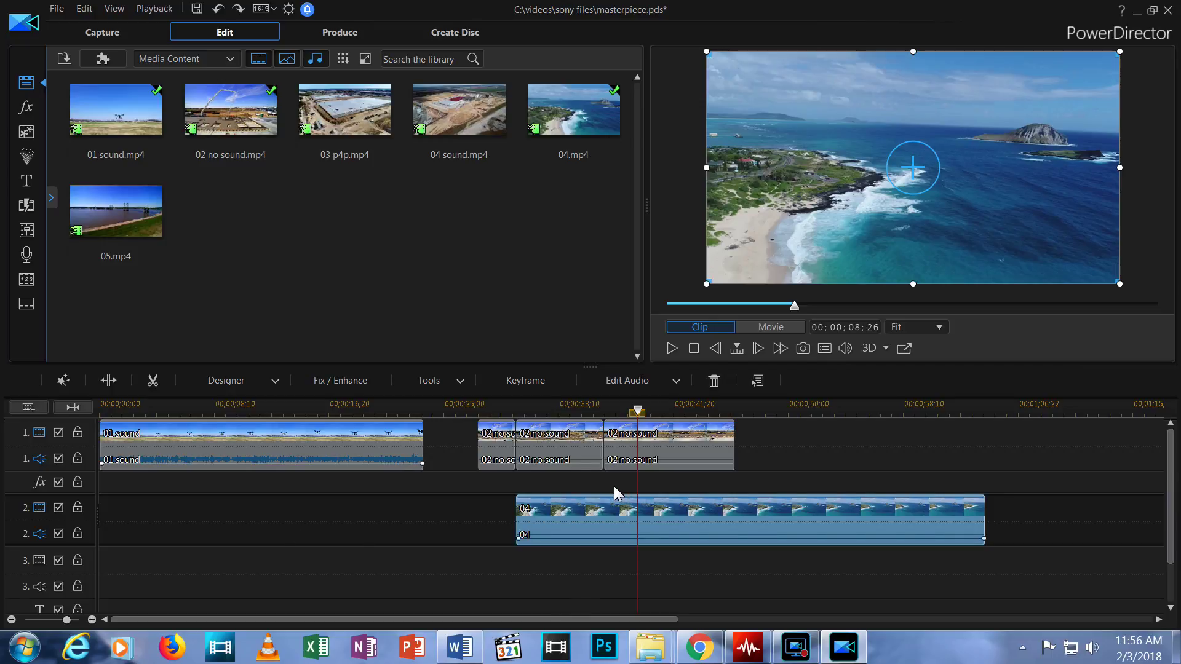
# With nothing selected, split the 02 no sound and 04 clips together at 00;00;39;26.
pyautogui.click(629, 482)
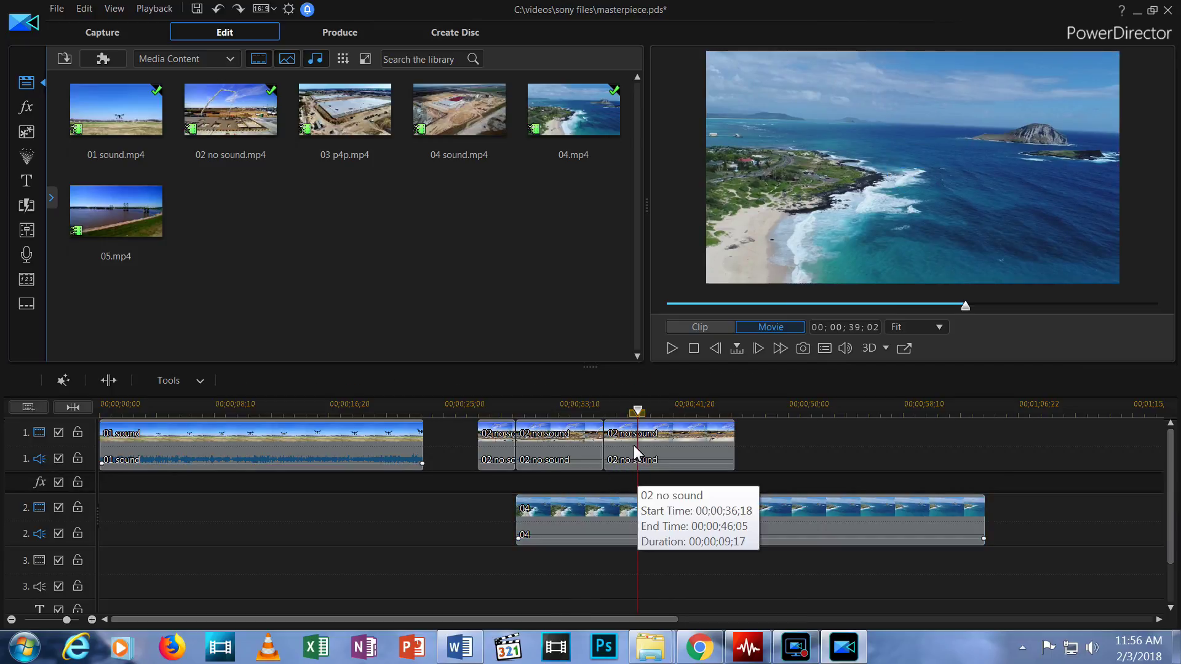
pyautogui.moveTo(637, 410); pyautogui.dragTo(649, 411)
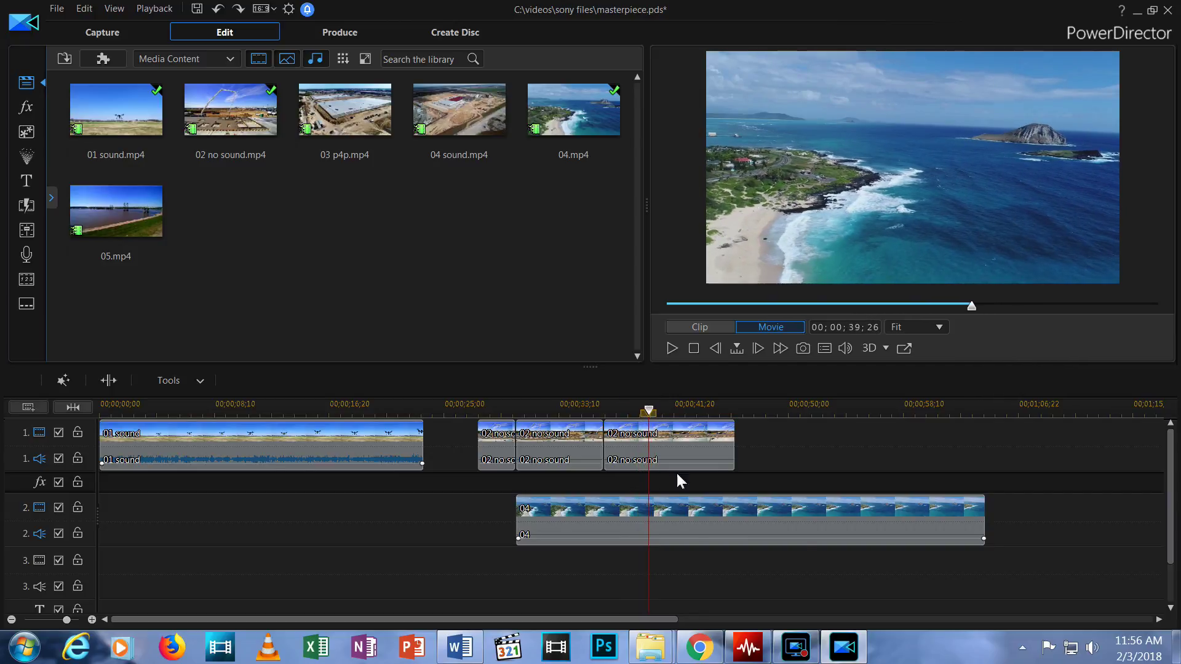
pyautogui.click(108, 380)
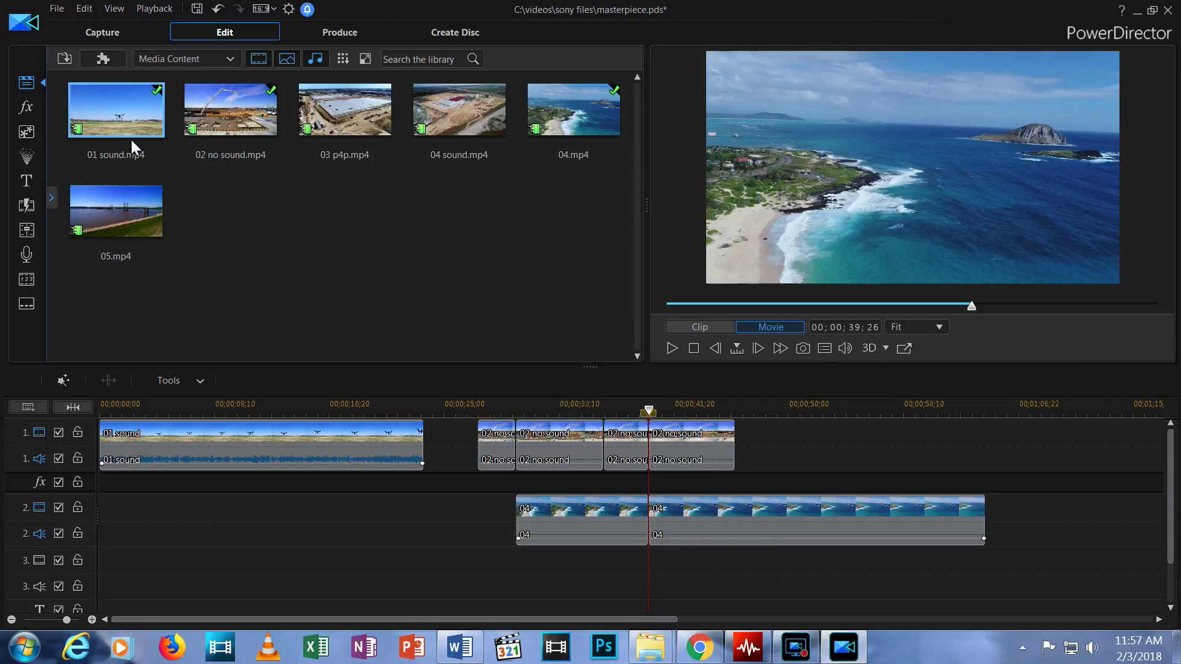
pyautogui.click(84, 8)
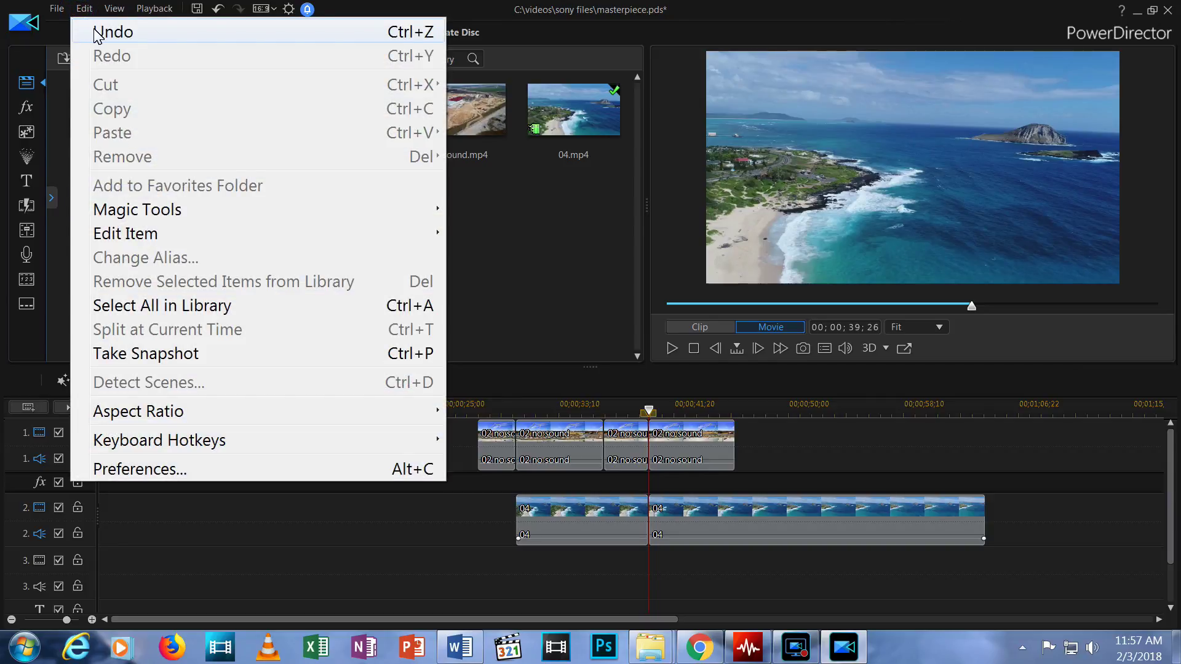
# Undo the two-track split and select the last 02 no sound clip.
pyautogui.click(98, 32)
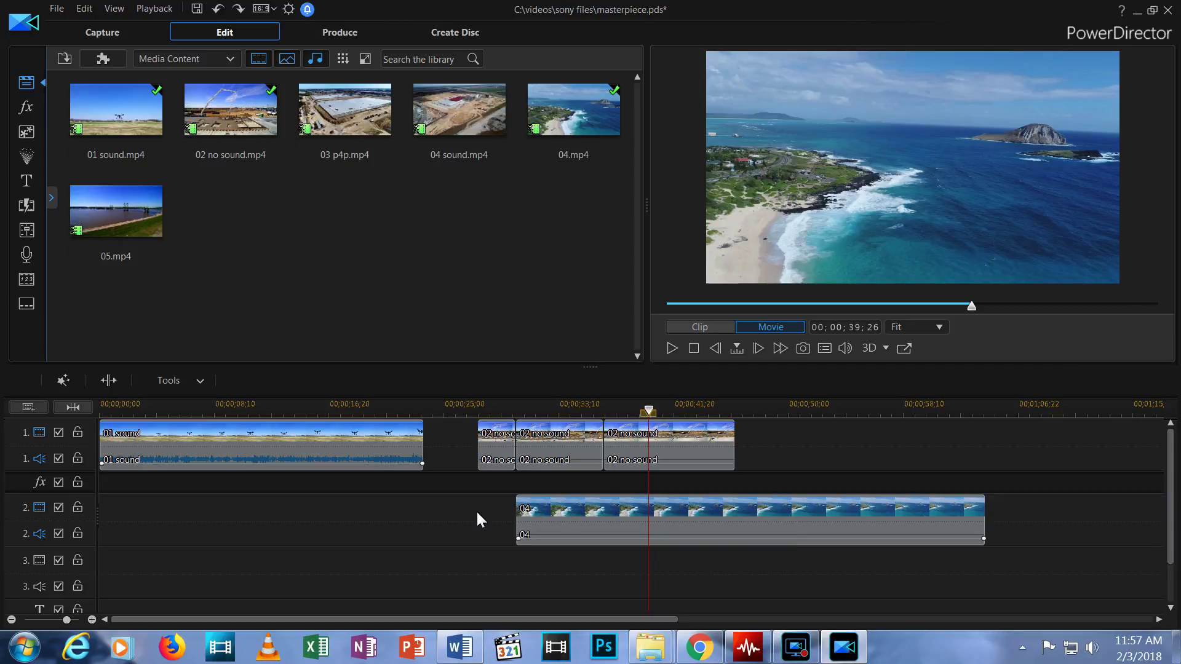
pyautogui.click(643, 438)
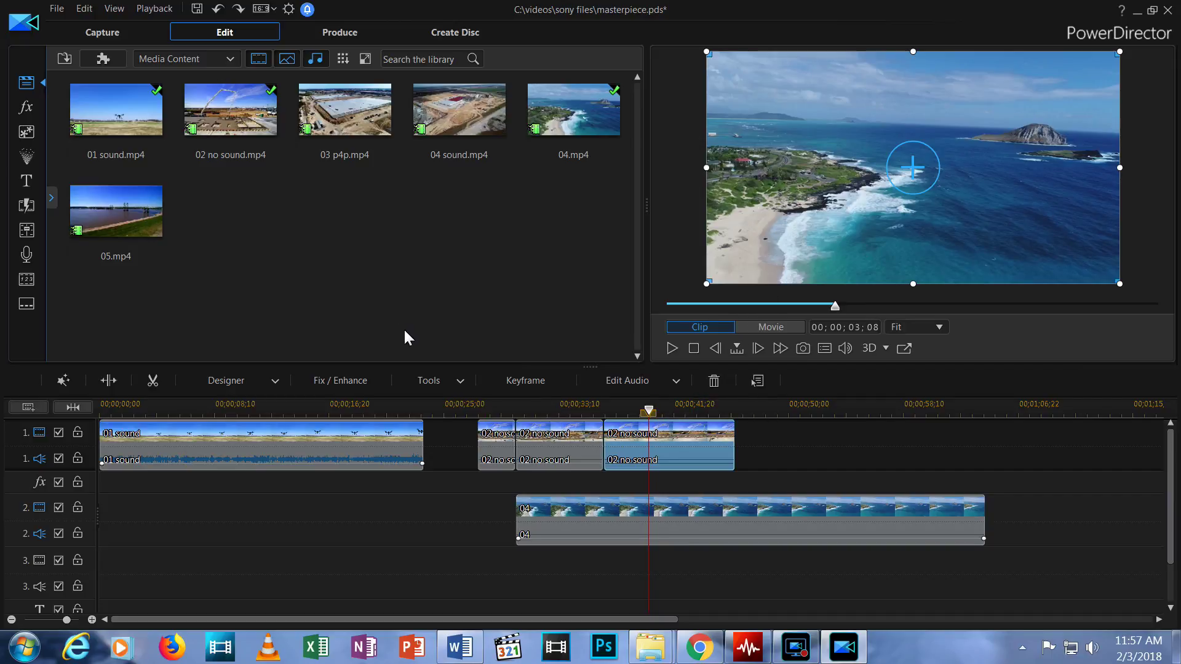
# Save the masterpiece.pds project with Ctrl+S.
pyautogui.hotkey('ctrl', 's')
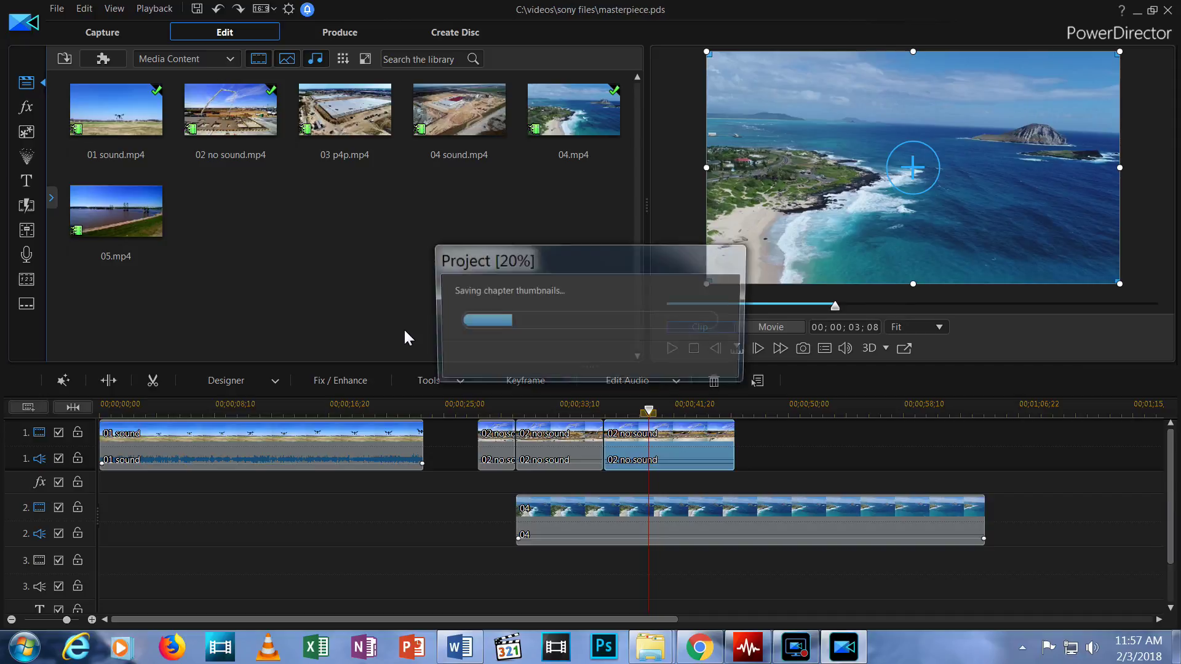